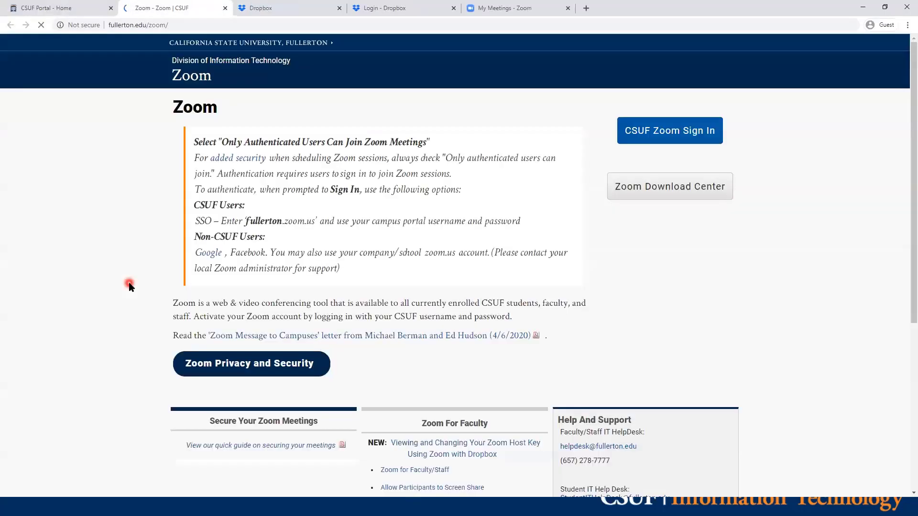
# Sign in to CSUF Zoom and open the details of today's "Using Zoom Advanced Features" meeting at its polls section
pyautogui.click(660, 139)
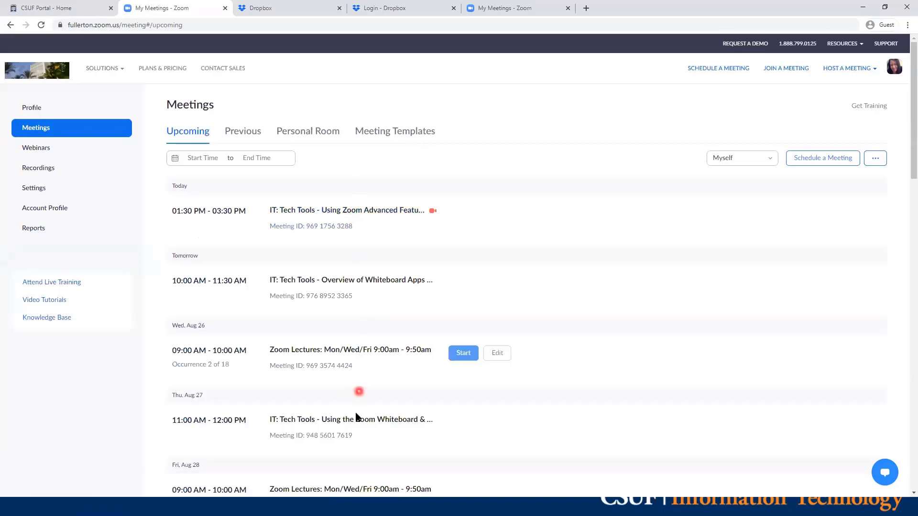
pyautogui.click(294, 211)
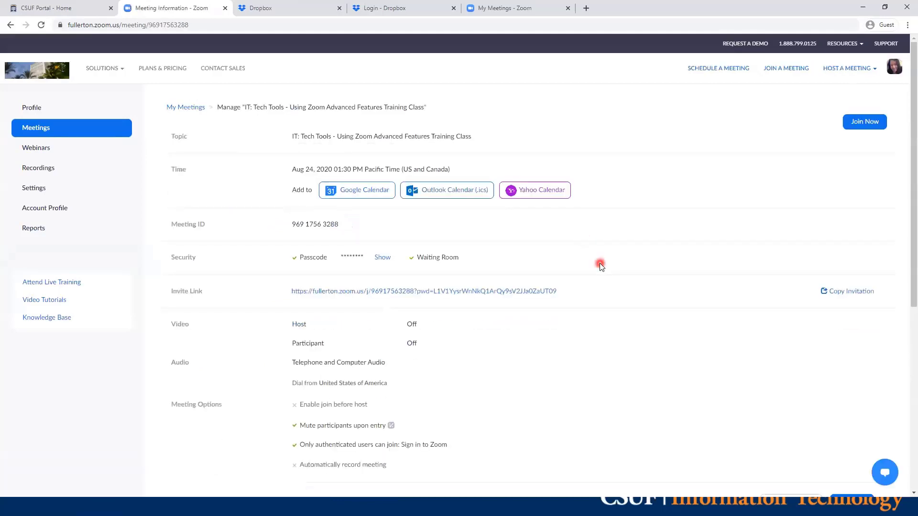
pyautogui.scroll(-7, 600, 264)
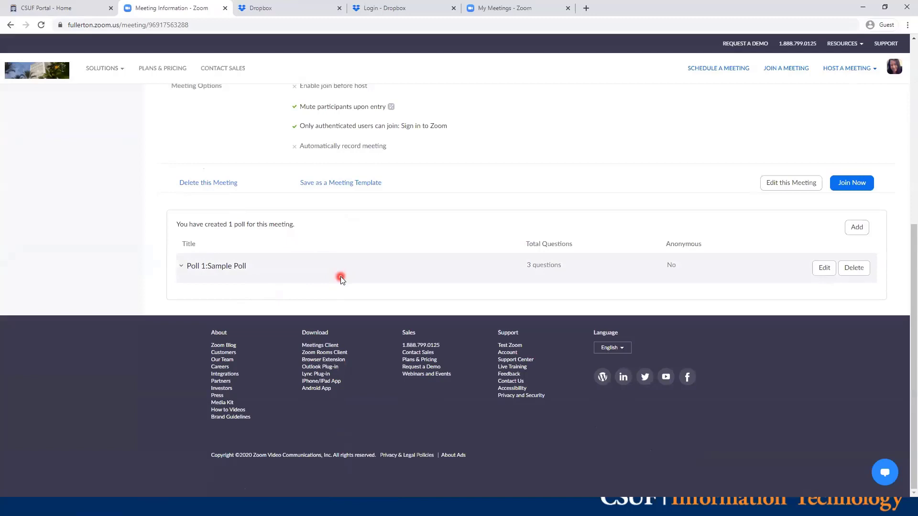
# Start a new poll for the meeting and title it "Sample Poll 2"
pyautogui.click(863, 229)
pyautogui.click(403, 126)
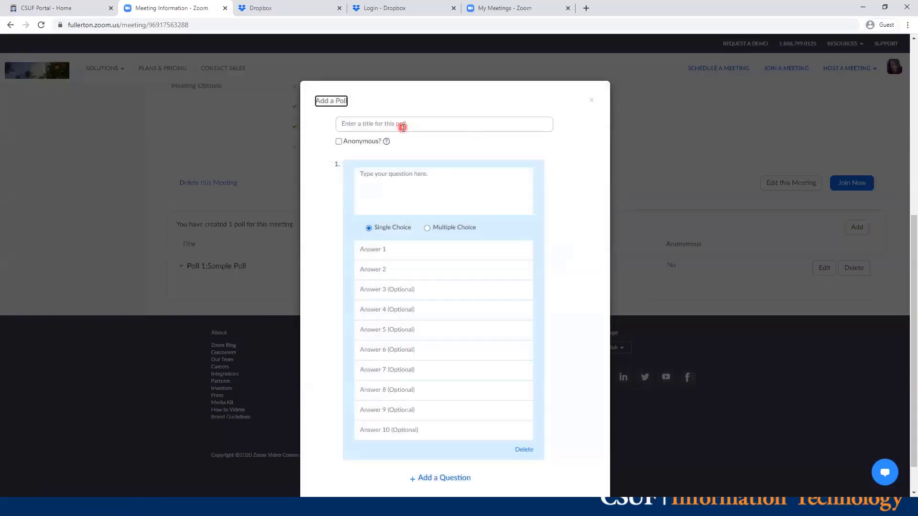
pyautogui.write('Sample')
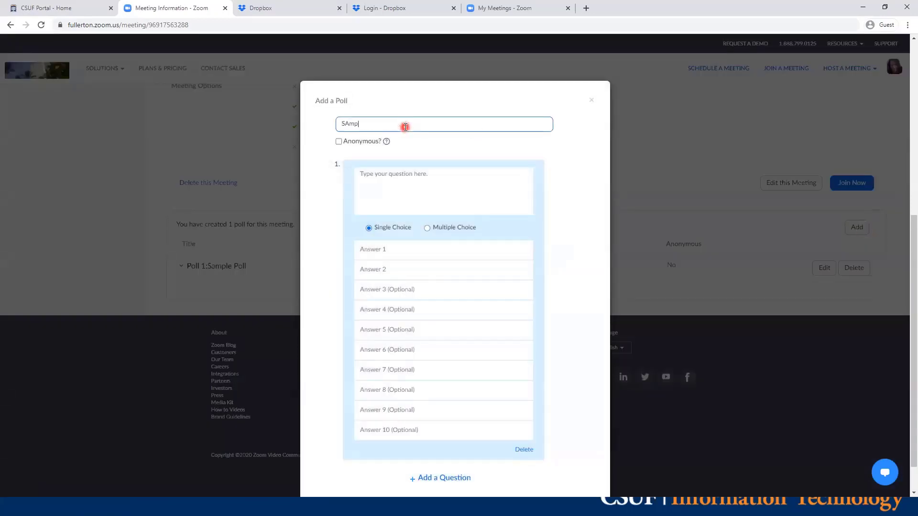
pyautogui.press('BackSpace')
pyautogui.press('BackSpace')
pyautogui.press('BackSpace')
pyautogui.press('BackSpace')
pyautogui.press('BackSpace')
pyautogui.write('ample Pol')
pyautogui.press('BackSpace')
pyautogui.write('ll 2')
# Enter "This is my question" as the first poll question with the answers Yes and No
pyautogui.click(373, 173)
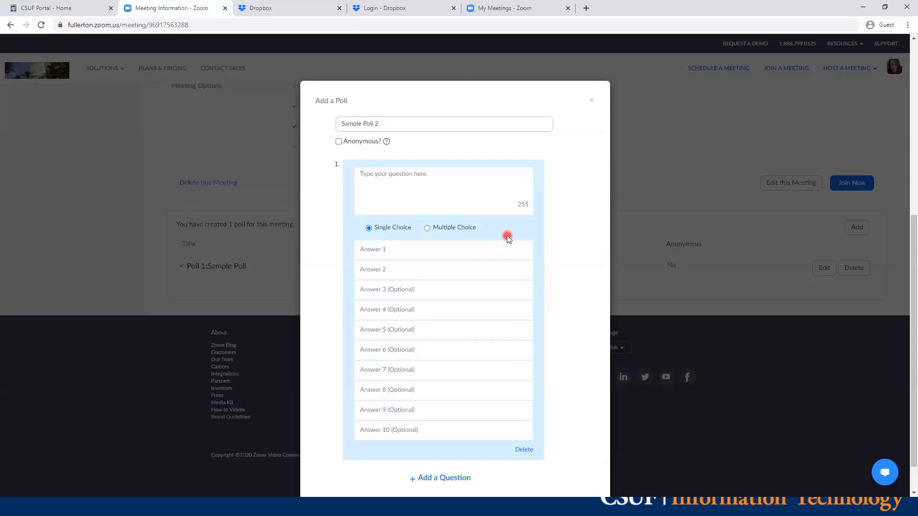
pyautogui.write('This is my question')
pyautogui.click(390, 251)
pyautogui.write('Yes')
pyautogui.click(383, 270)
pyautogui.write('No')
# Add another question to the poll with the text "Second question"
pyautogui.scroll(-1, 555, 397)
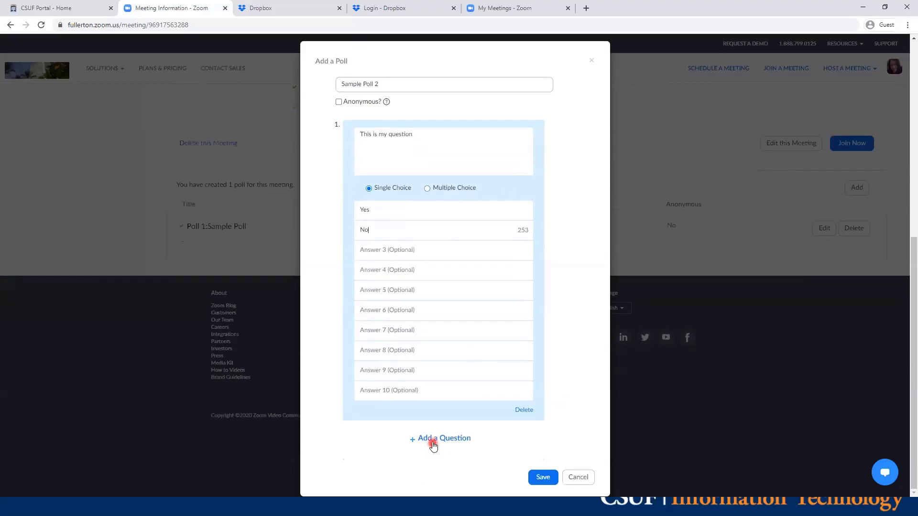
pyautogui.click(434, 444)
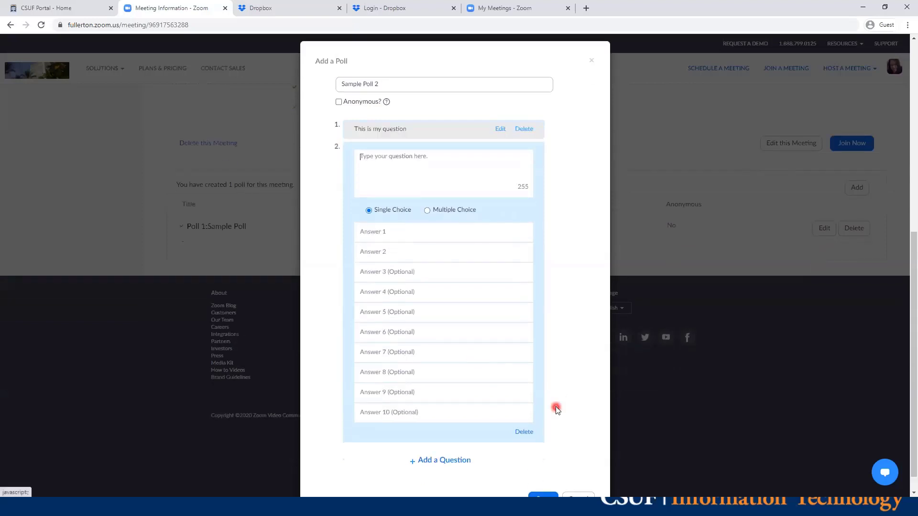
pyautogui.click(427, 189)
pyautogui.write('Secon')
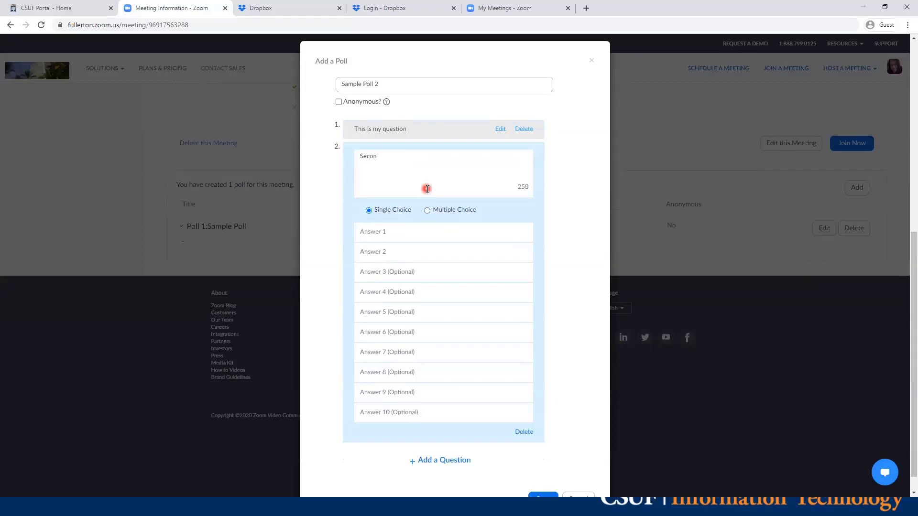
pyautogui.write('d question')
# Give the second question the answers True and False and save the poll
pyautogui.scroll(-1, 570, 381)
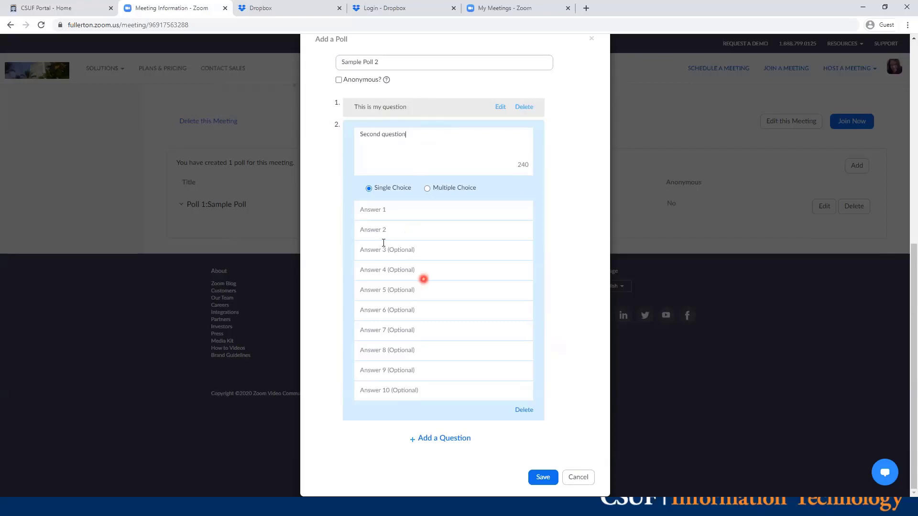
pyautogui.click(543, 479)
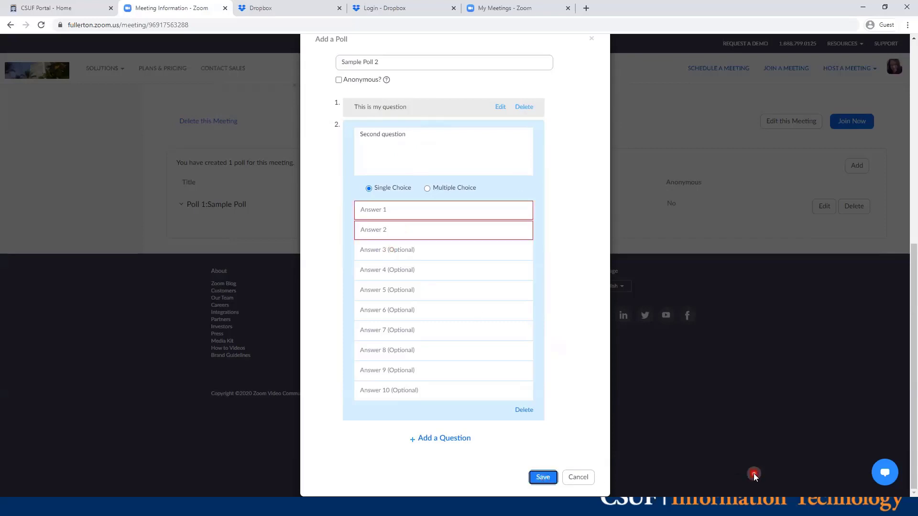
pyautogui.click(377, 212)
pyautogui.click(414, 218)
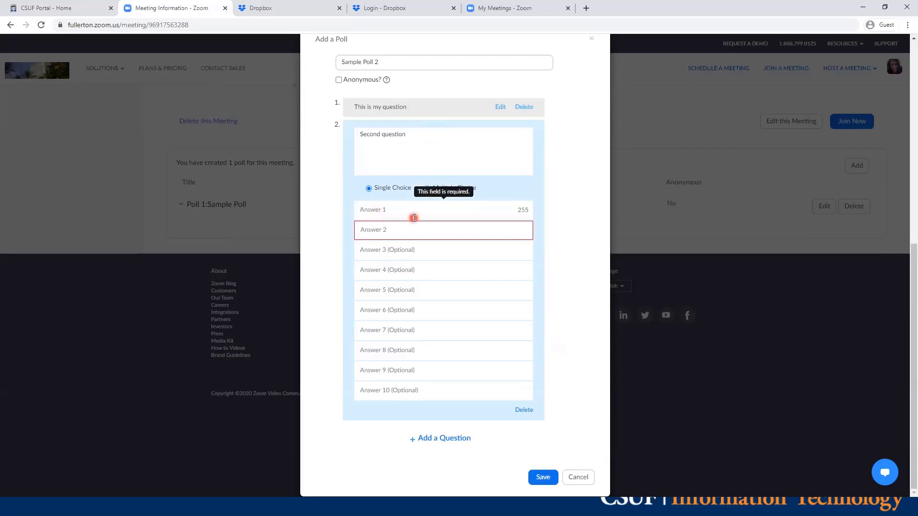
pyautogui.write('True')
pyautogui.click(404, 228)
pyautogui.write('Fas')
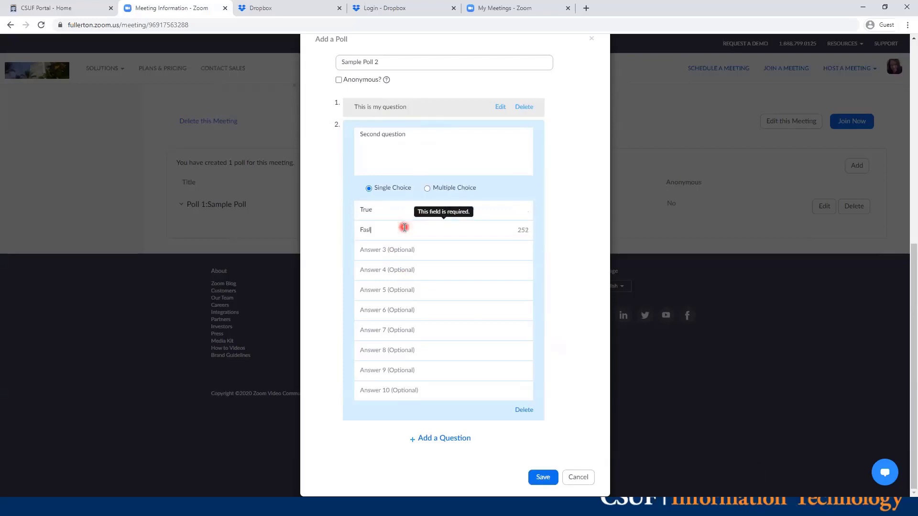
pyautogui.press('BackSpace')
pyautogui.write('lsr')
pyautogui.write('e')
pyautogui.click(543, 478)
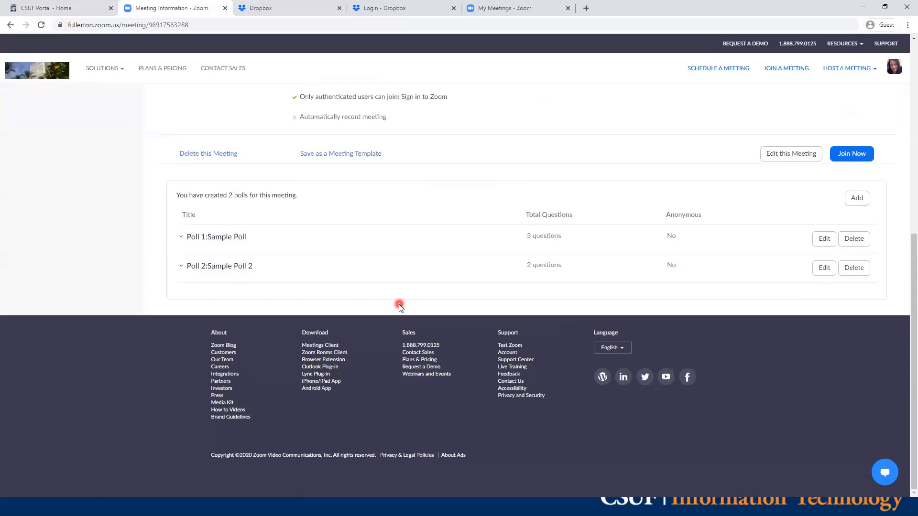
# Switch to the slide show and advance to the "Starting a Poll During a Meeting" slide
pyautogui.click(591, 180)
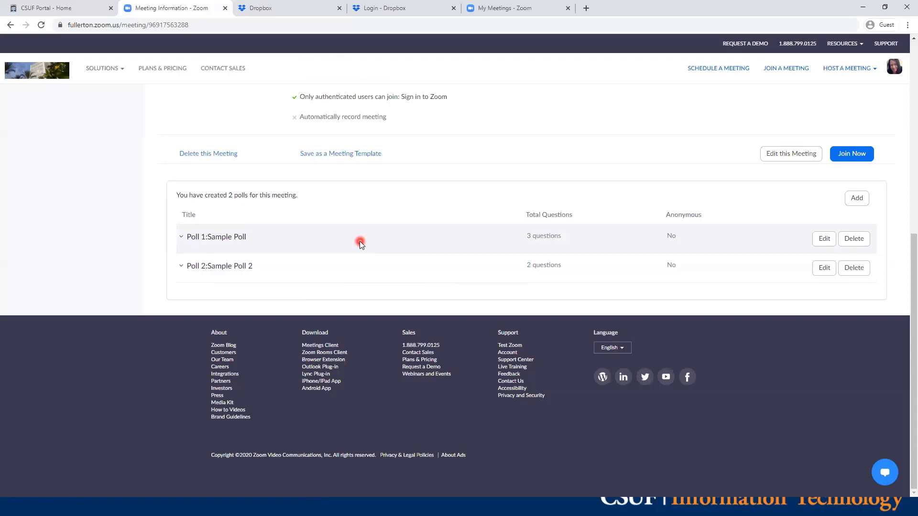
pyautogui.click(867, 8)
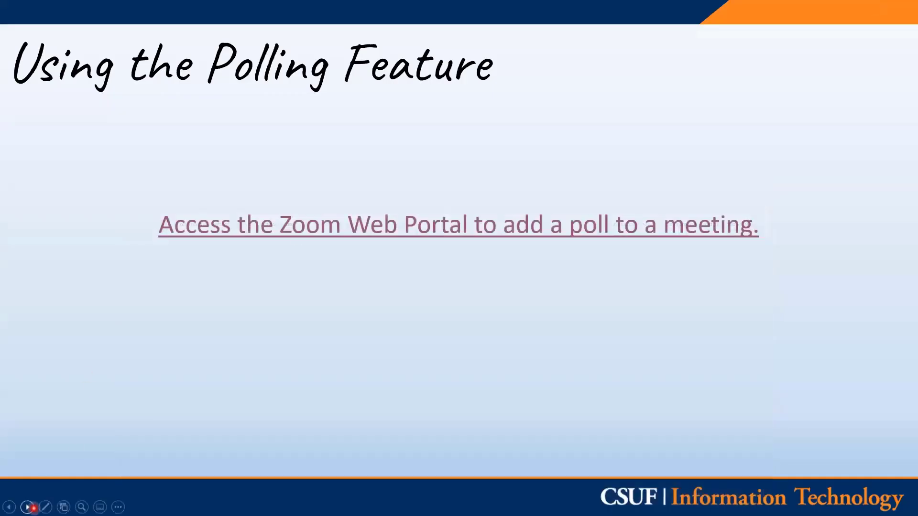
pyautogui.click(28, 506)
pyautogui.click(348, 411)
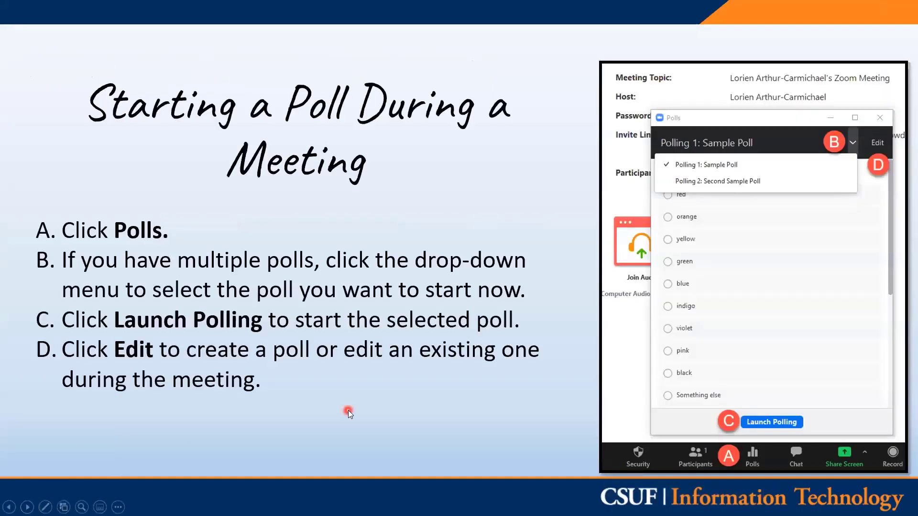
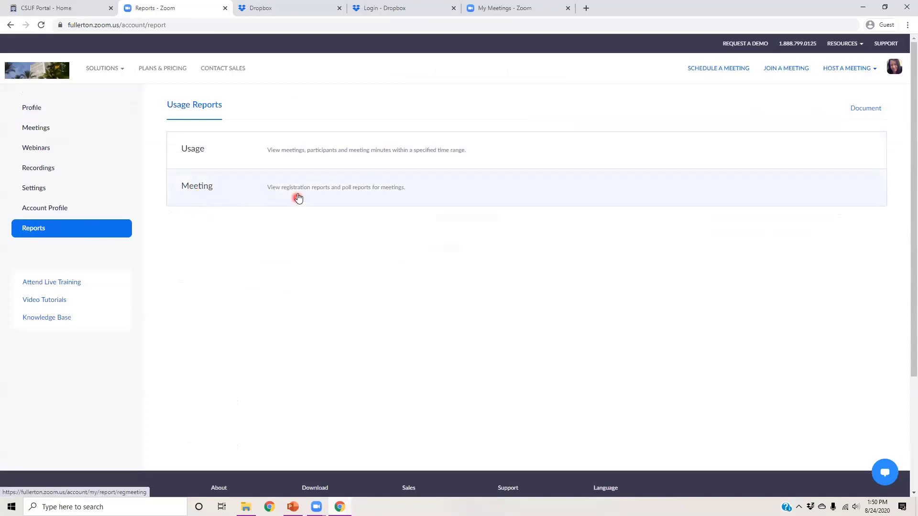
# Open the meeting reports and search for poll reports from 08/20/2020 to 08/24/2020
pyautogui.click(354, 194)
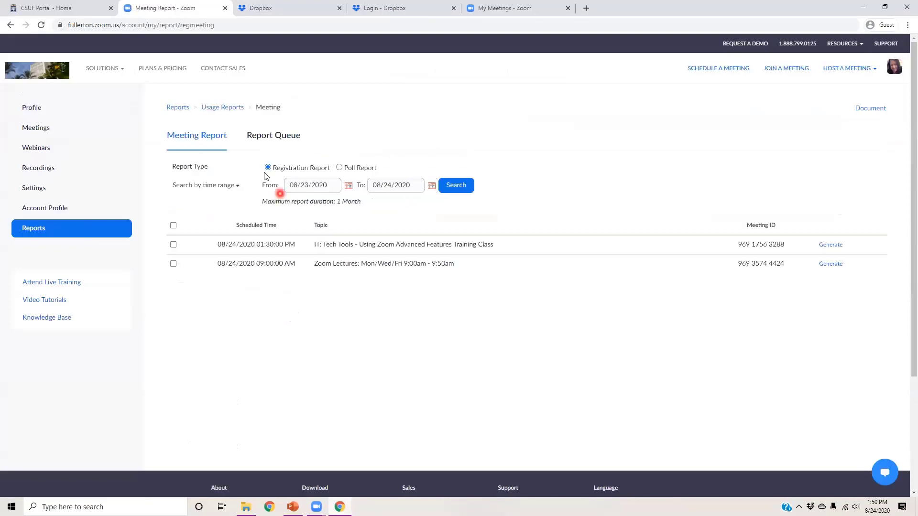
pyautogui.click(339, 168)
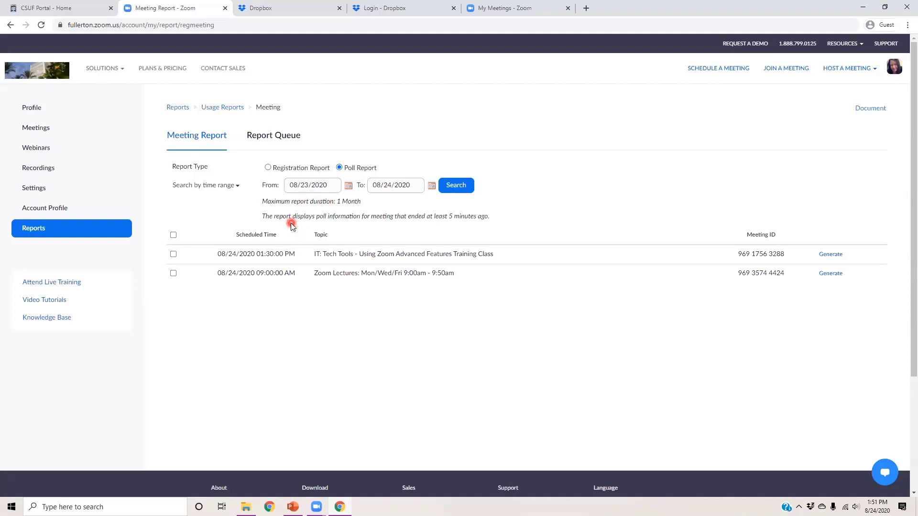
pyautogui.click(348, 187)
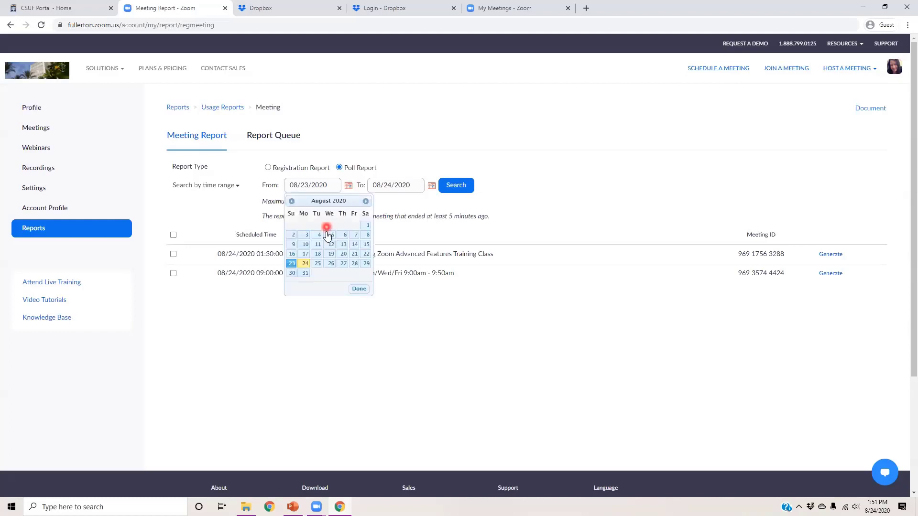
pyautogui.click(343, 254)
pyautogui.click(456, 186)
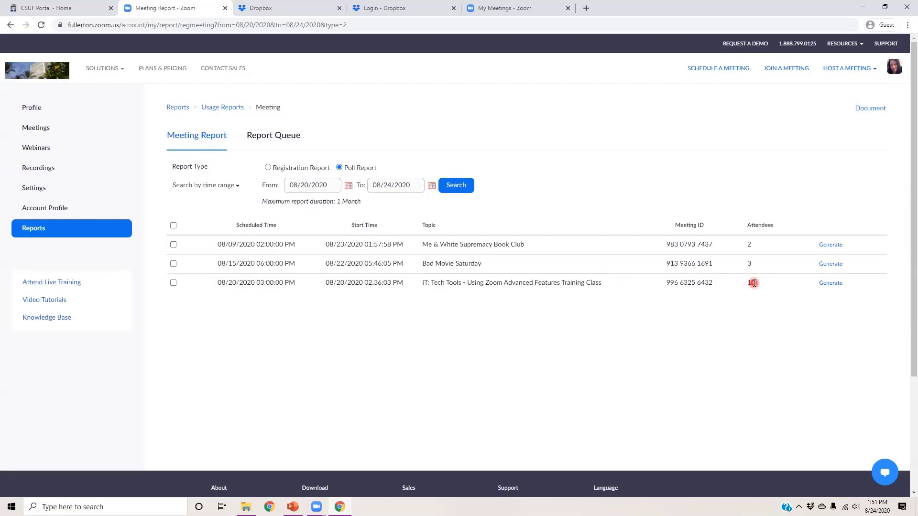
# Generate the poll report for the 08/20/2020 training class and download the existing report of the class scheduled Aug 7, 2020
pyautogui.click(831, 284)
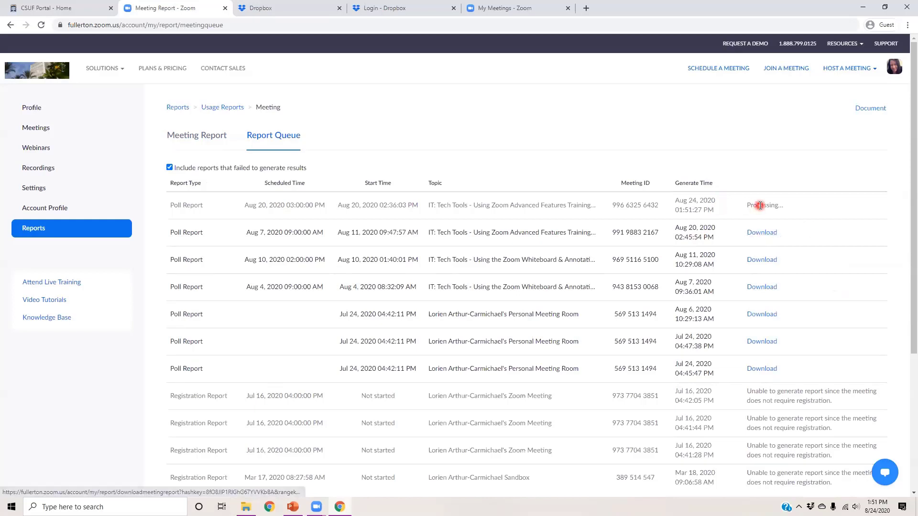
pyautogui.click(762, 233)
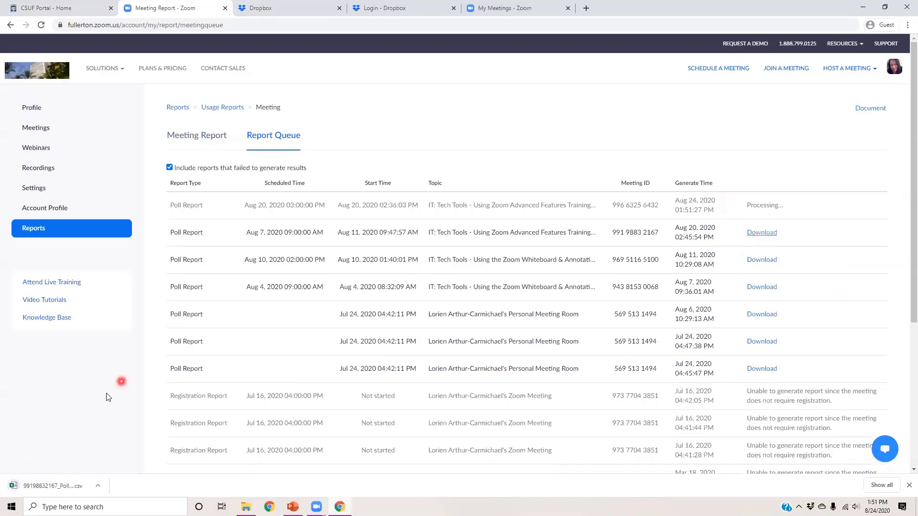
# Open the downloaded poll report CSV in Excel and autofit all columns to their contents
pyautogui.click(42, 496)
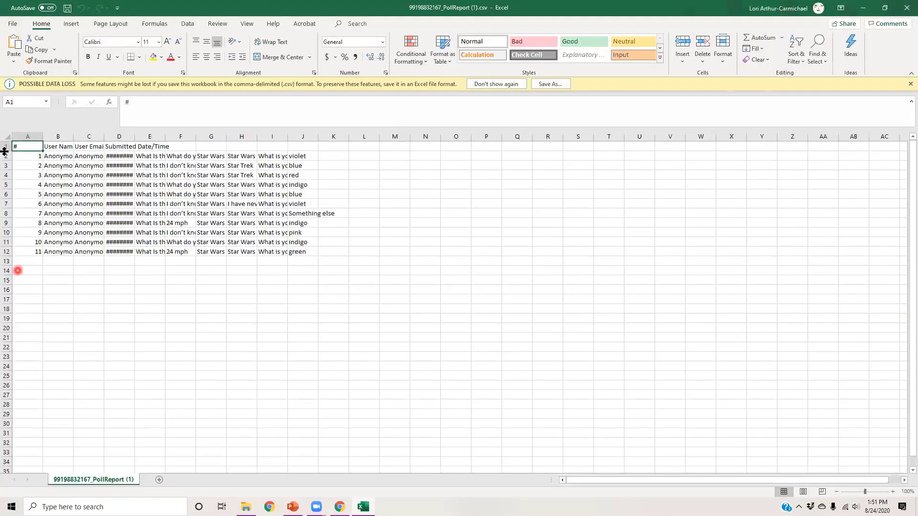
pyautogui.hotkey('ctrl', 'a')
pyautogui.doubleClick(42, 137)
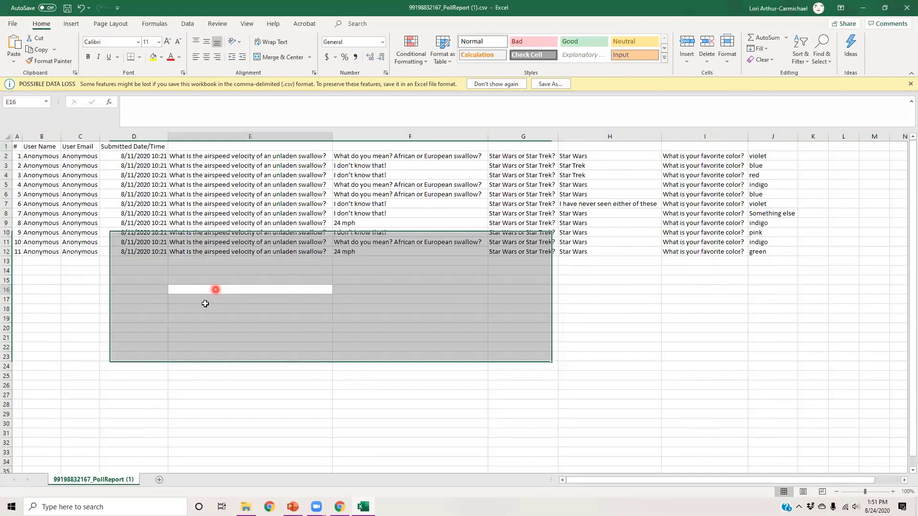
pyautogui.click(215, 282)
# Examine the user name and email columns, the poll questions and the participants' answers in the report
pyautogui.moveTo(41, 146); pyautogui.dragTo(76, 157)
pyautogui.moveTo(86, 205); pyautogui.dragTo(92, 248)
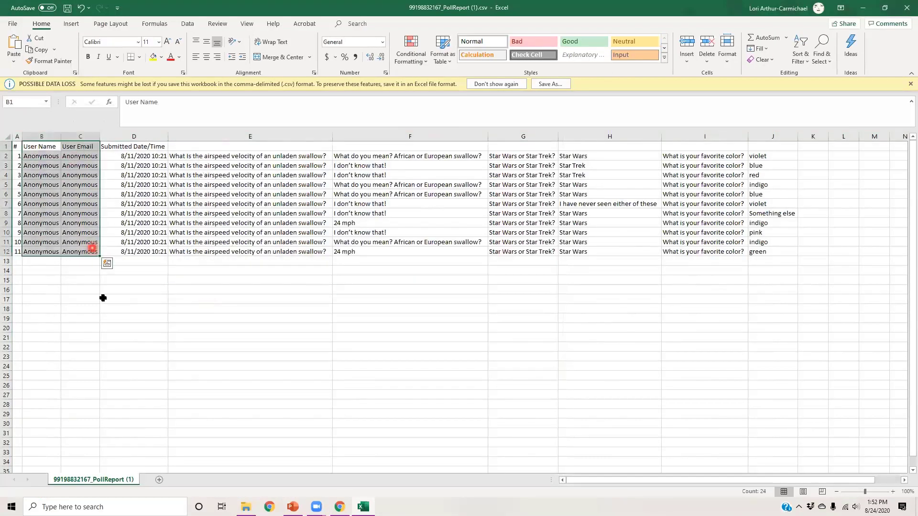
pyautogui.click(70, 299)
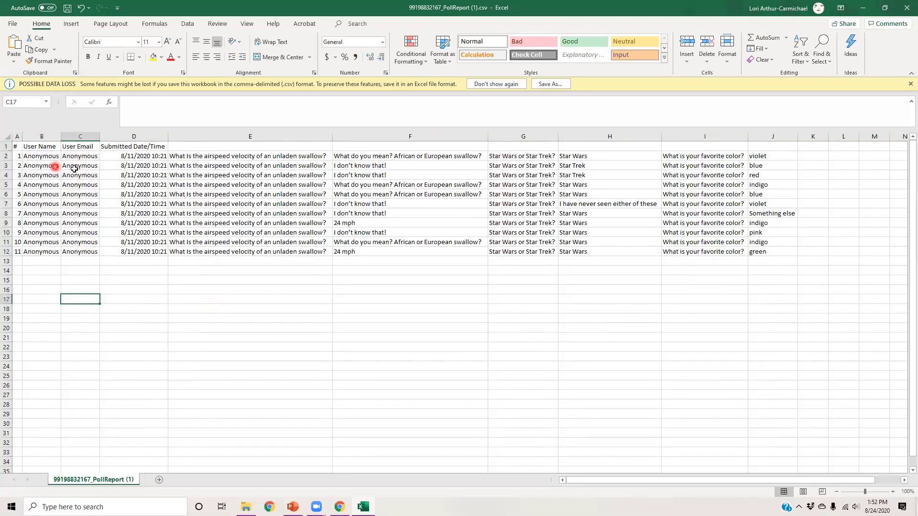
pyautogui.moveTo(192, 158); pyautogui.dragTo(205, 251)
pyautogui.moveTo(435, 154); pyautogui.dragTo(472, 242)
pyautogui.moveTo(579, 154); pyautogui.dragTo(592, 255)
pyautogui.rightClick(717, 176)
pyautogui.press('Escape')
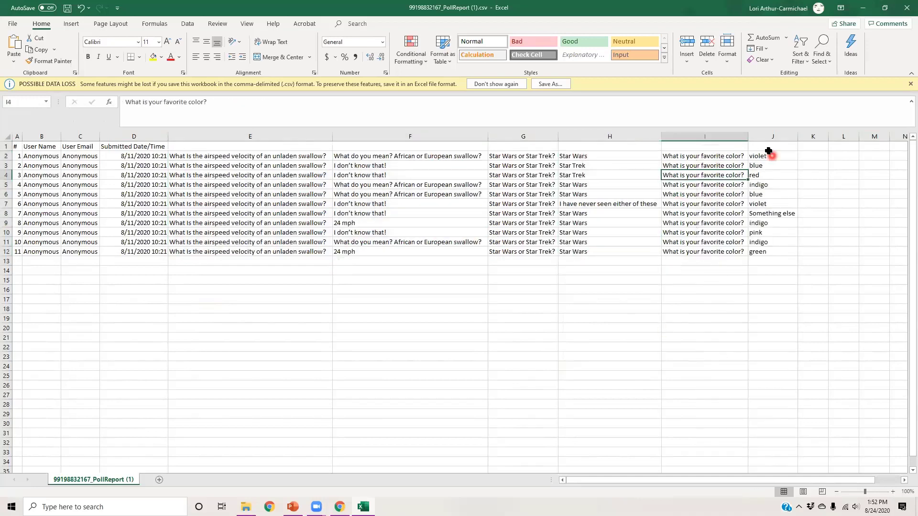
pyautogui.moveTo(770, 148); pyautogui.dragTo(784, 255)
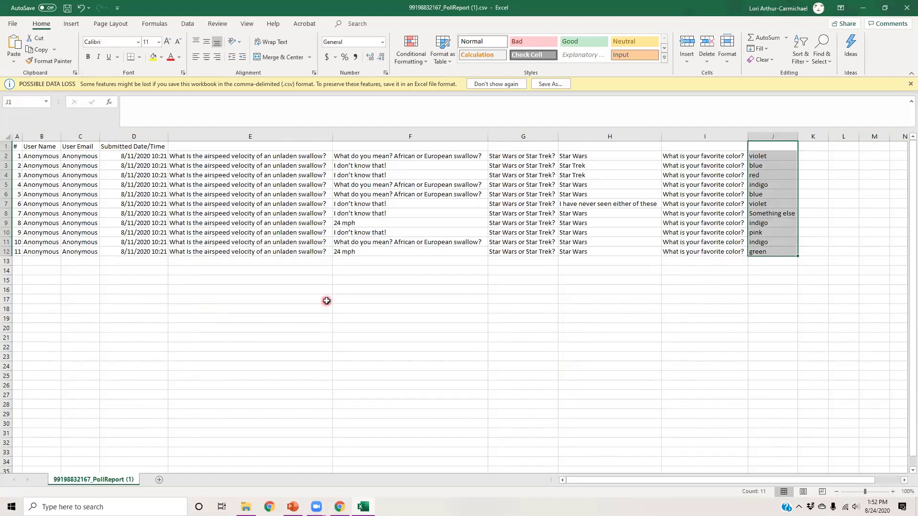
pyautogui.click(327, 301)
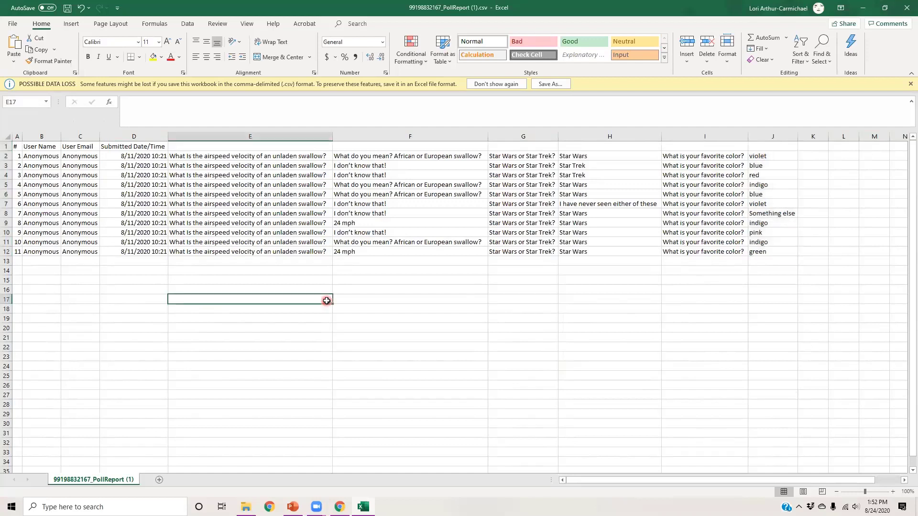
pyautogui.click(32, 157)
pyautogui.click(80, 157)
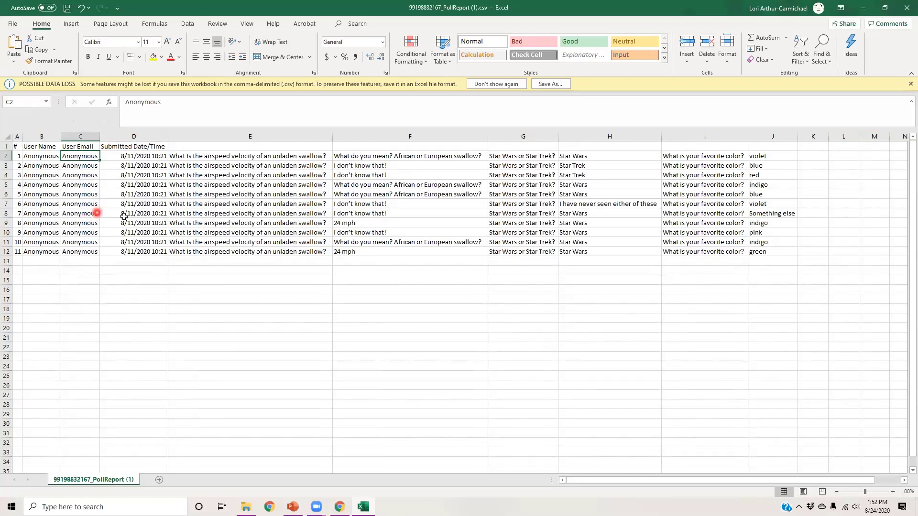
# Switch from Excel back to the Zoom web portal and open the Usage Reports page
pyautogui.click(862, 8)
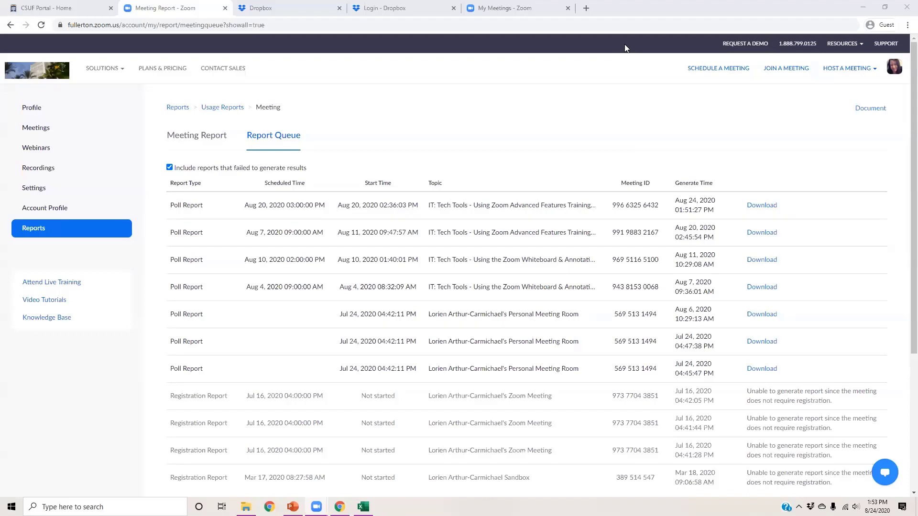
pyautogui.click(464, 152)
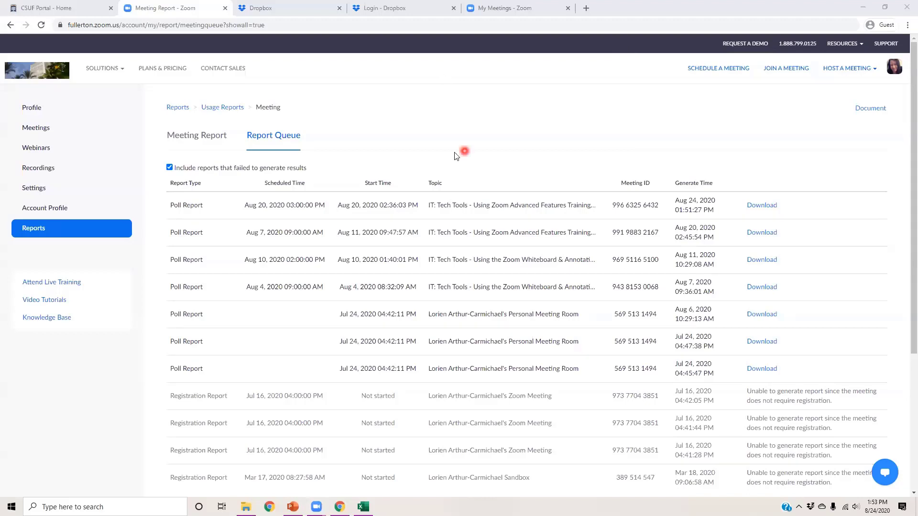
pyautogui.click(37, 232)
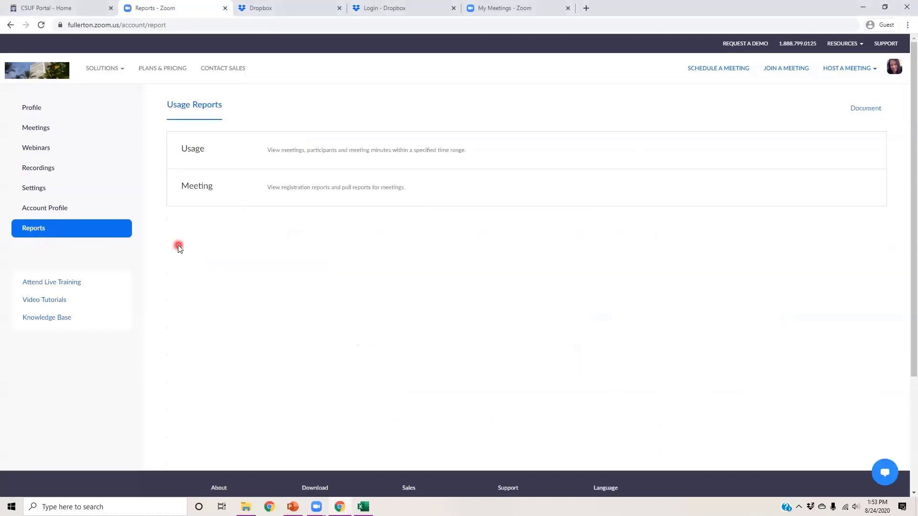
# Open the Usage report and search for meetings held from 08/20/2020 to 08/24/2020
pyautogui.click(317, 160)
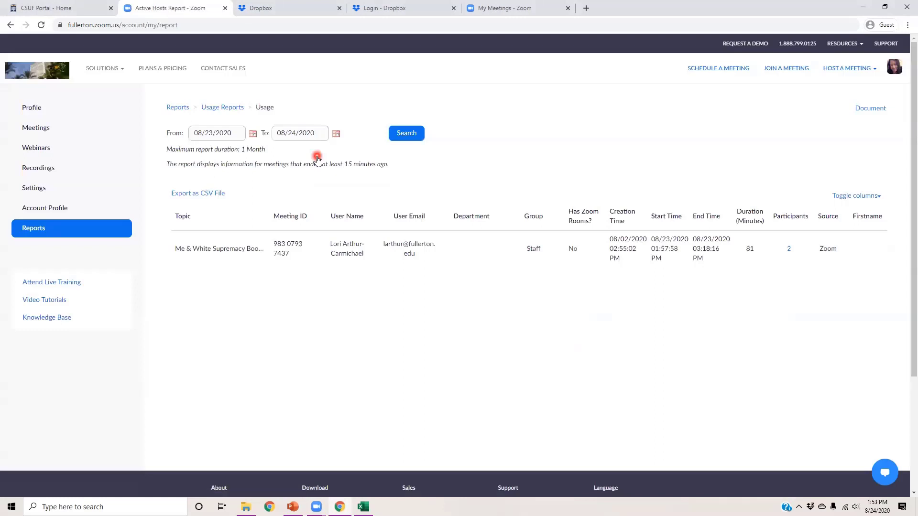
pyautogui.click(253, 133)
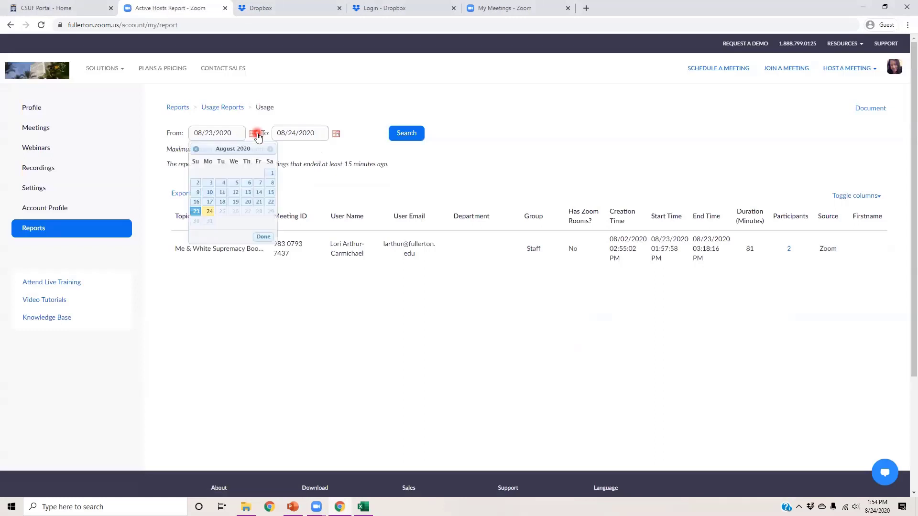
pyautogui.click(247, 201)
pyautogui.click(406, 134)
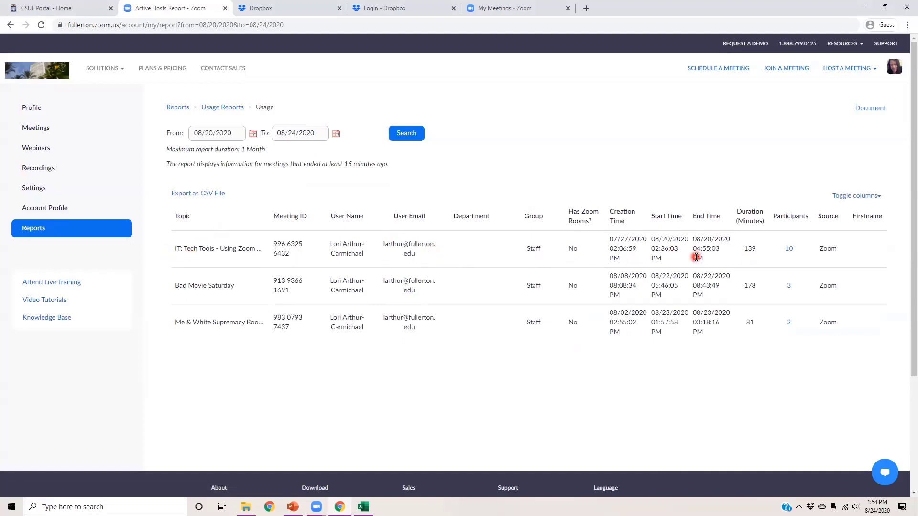
# Open the participant list of the IT: Tech Tools meeting held 08/20/2020 and examine the join times, leave times and durations
pyautogui.click(789, 249)
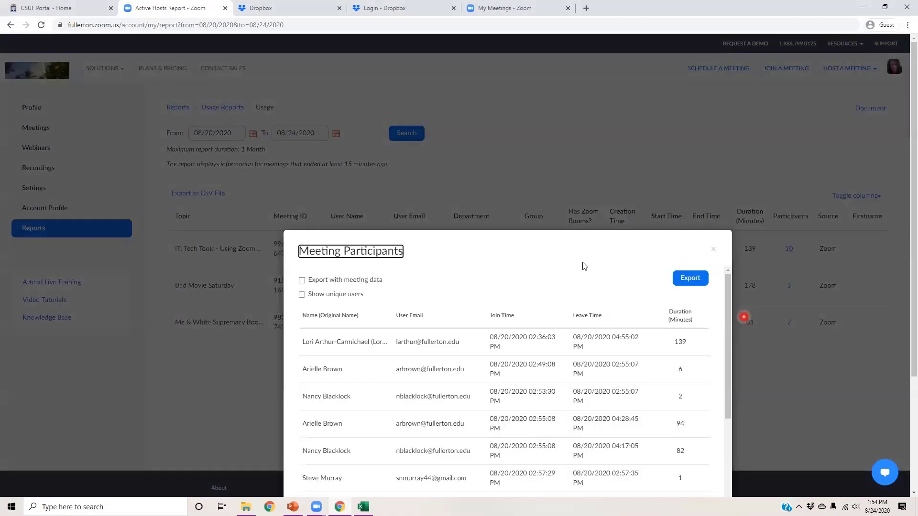
pyautogui.moveTo(476, 242); pyautogui.dragTo(475, 171)
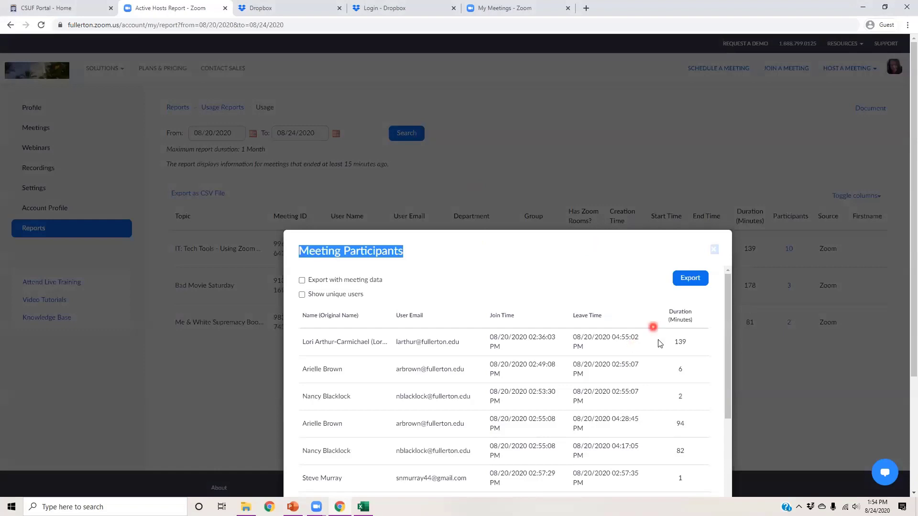
pyautogui.click(532, 314)
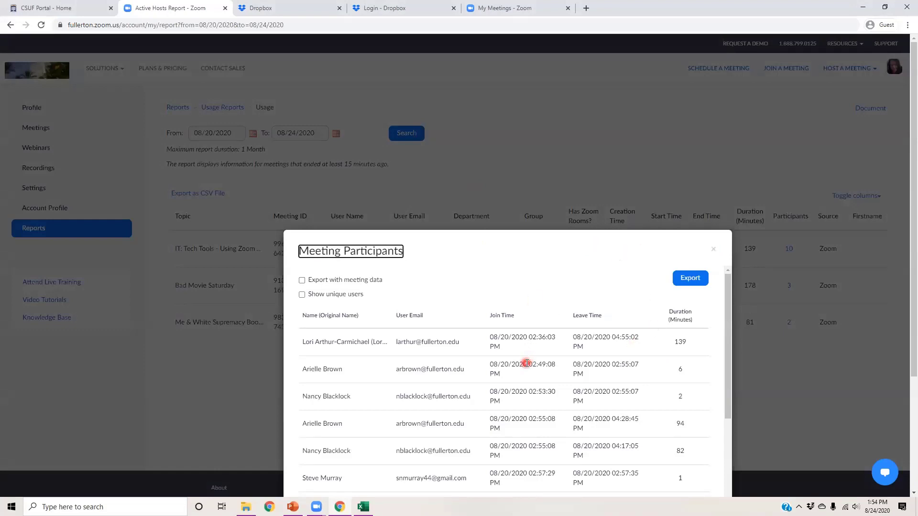
pyautogui.scroll(-2, 466, 387)
pyautogui.scroll(-4, 466, 388)
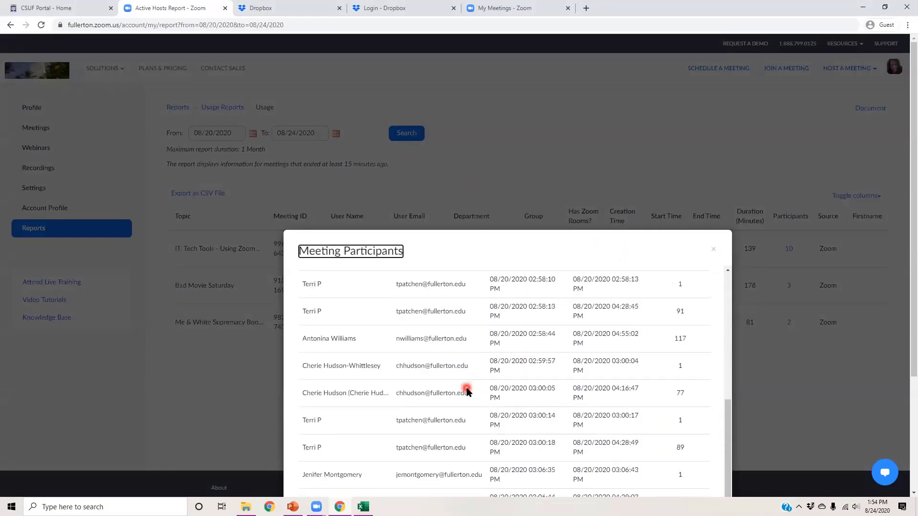
pyautogui.scroll(6, 467, 391)
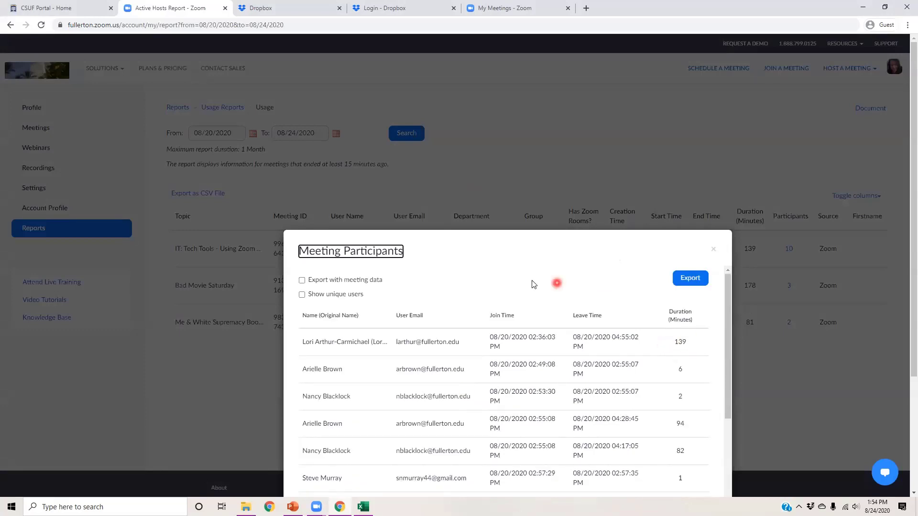
# Enable exporting with meeting data for the participant list and review the participants' repeated entries
pyautogui.click(302, 281)
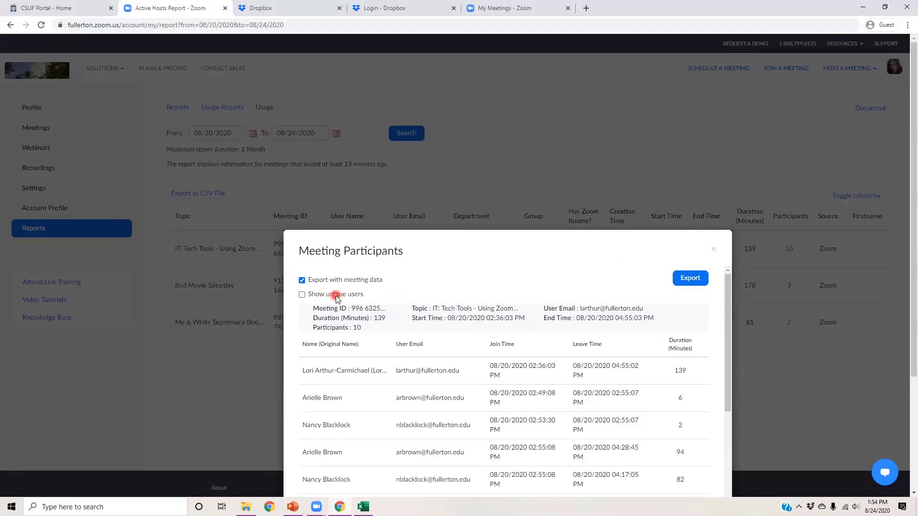
pyautogui.scroll(-1, 341, 421)
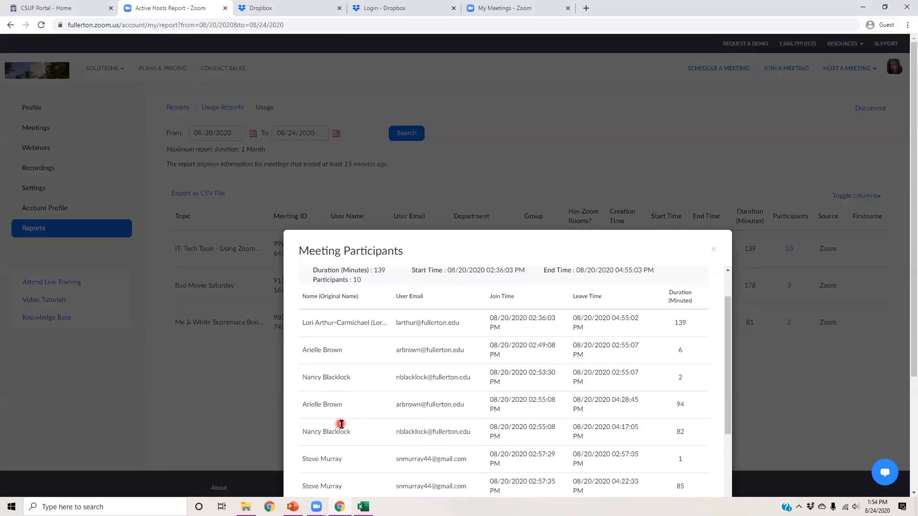
pyautogui.scroll(-1, 341, 425)
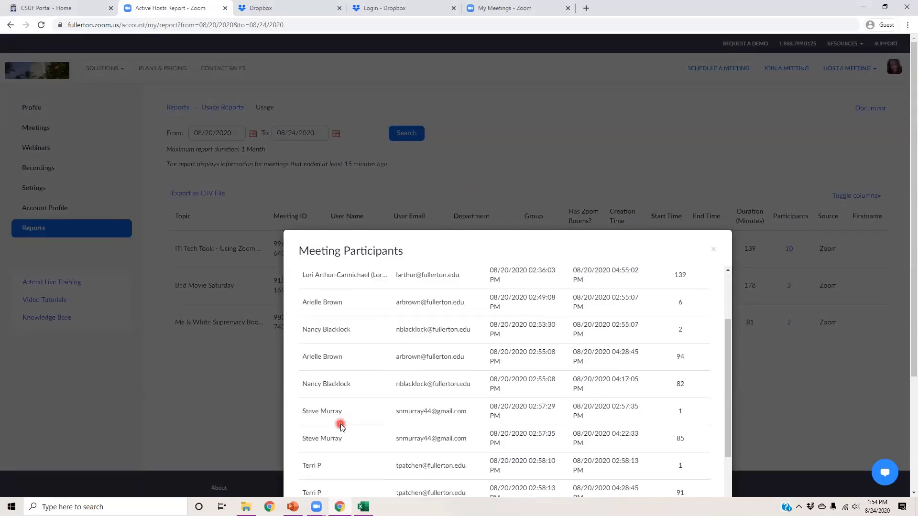
pyautogui.scroll(-2, 340, 425)
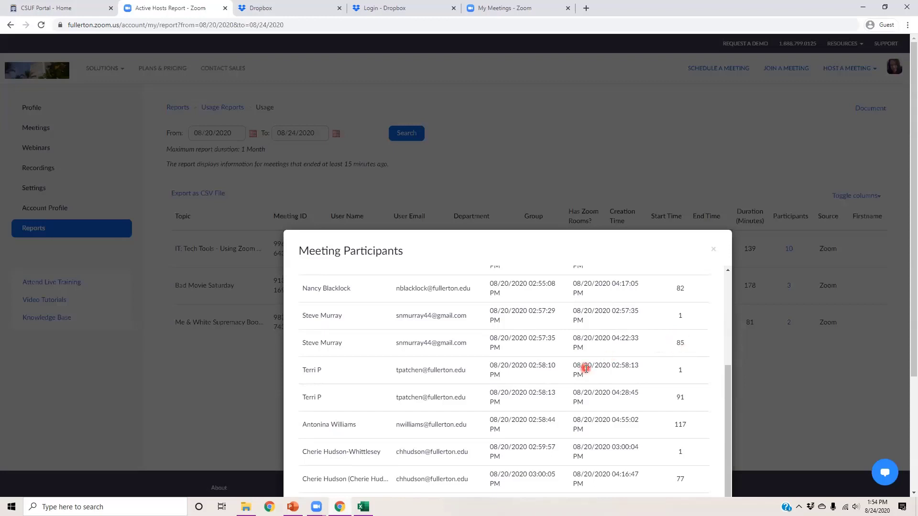
pyautogui.scroll(-2, 587, 372)
pyautogui.scroll(5, 588, 373)
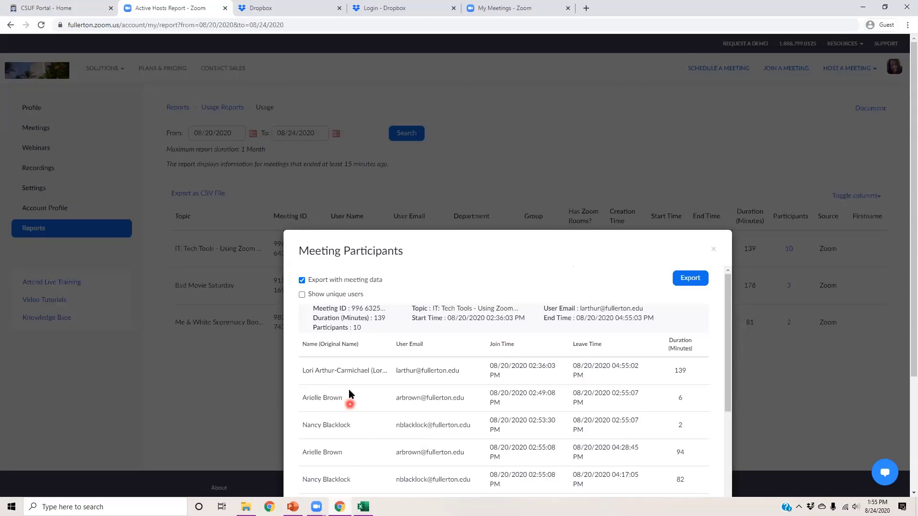
# Preview the list with unique users only, restore the full list and export it with meeting data
pyautogui.click(342, 297)
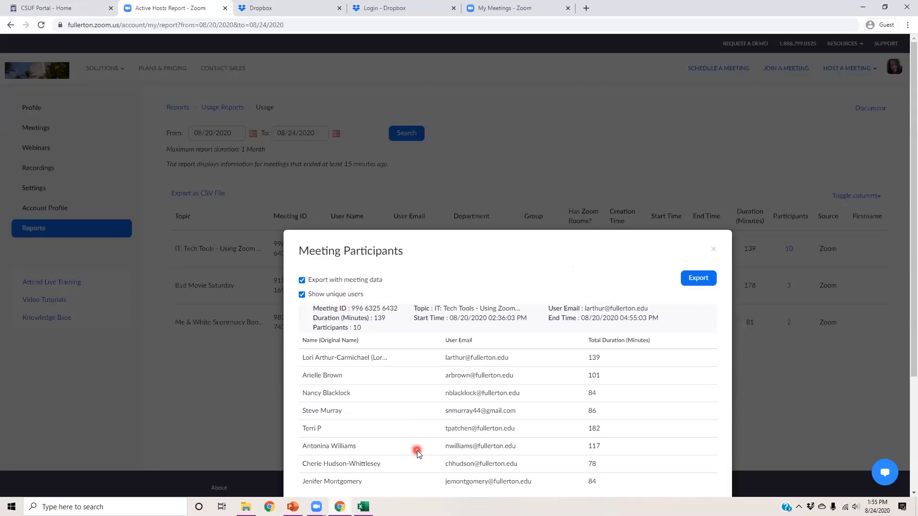
pyautogui.click(335, 294)
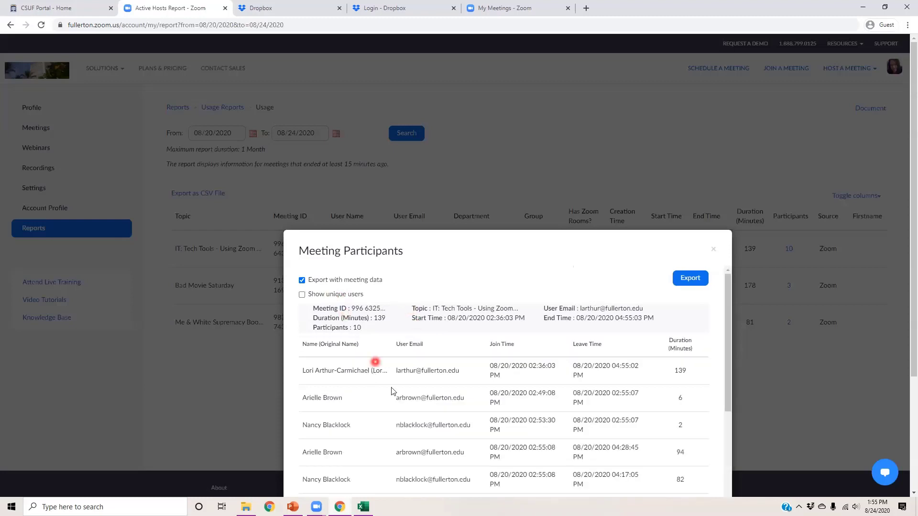
pyautogui.click(690, 279)
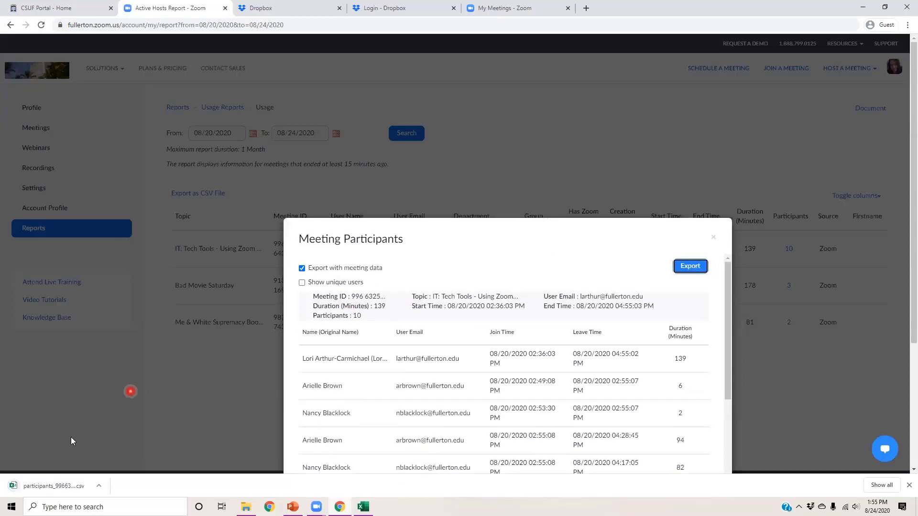
# Open the exported participants CSV in Excel and autofit all columns to their contents
pyautogui.click(50, 492)
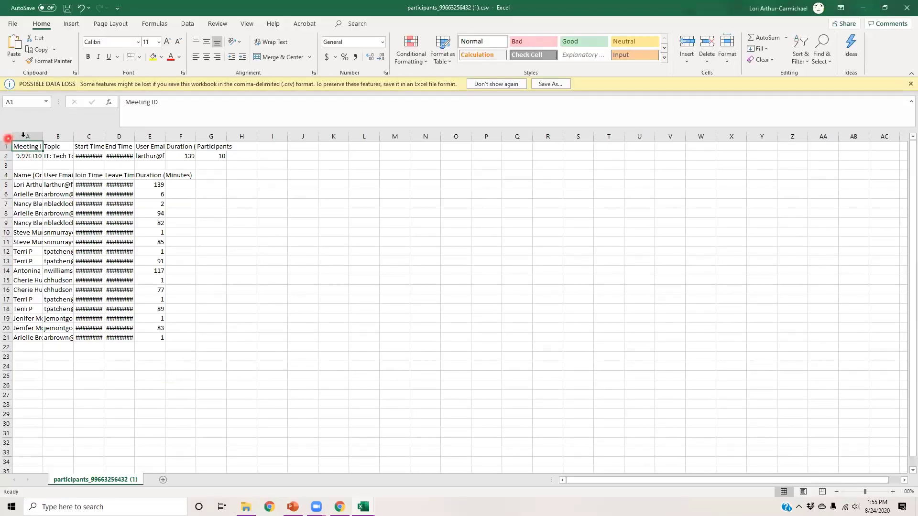
pyautogui.click(7, 137)
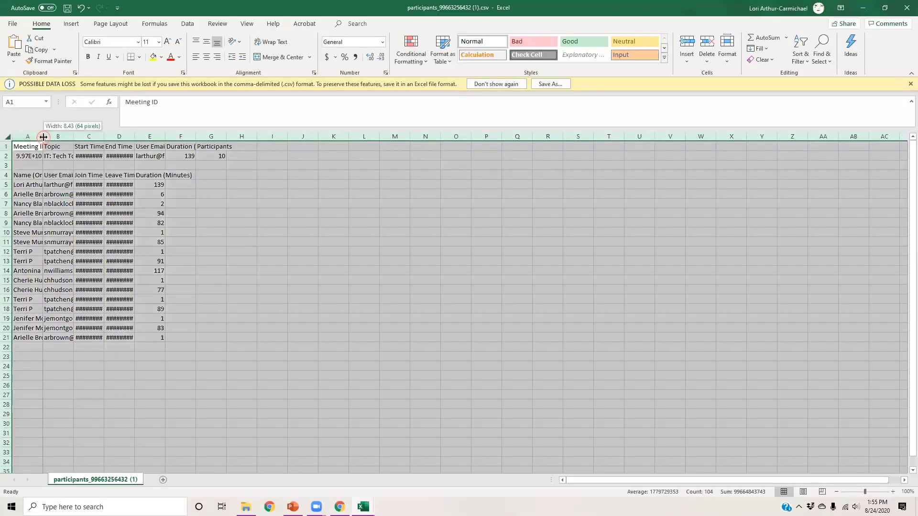
pyautogui.doubleClick(43, 136)
pyautogui.click(261, 300)
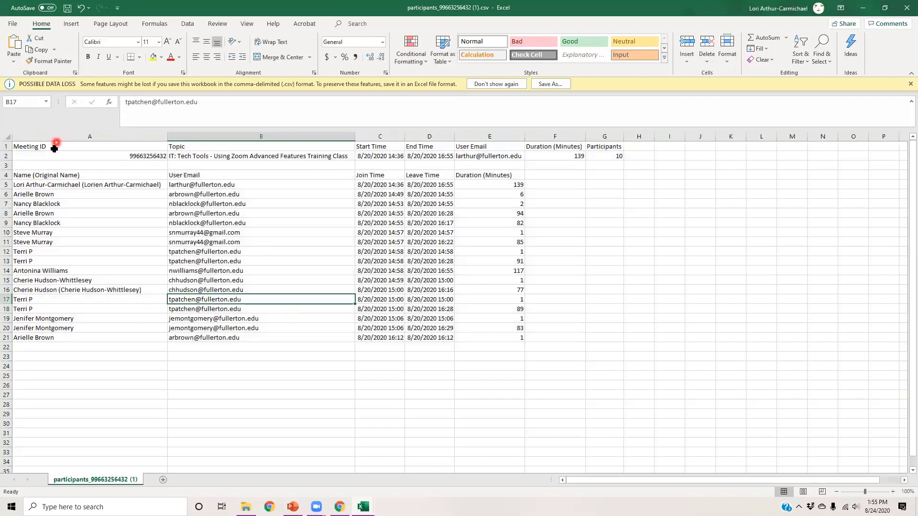
# Examine the meeting details in rows 1 and 2 and the participants' names, times and durations in the table below
pyautogui.moveTo(55, 148); pyautogui.dragTo(628, 157)
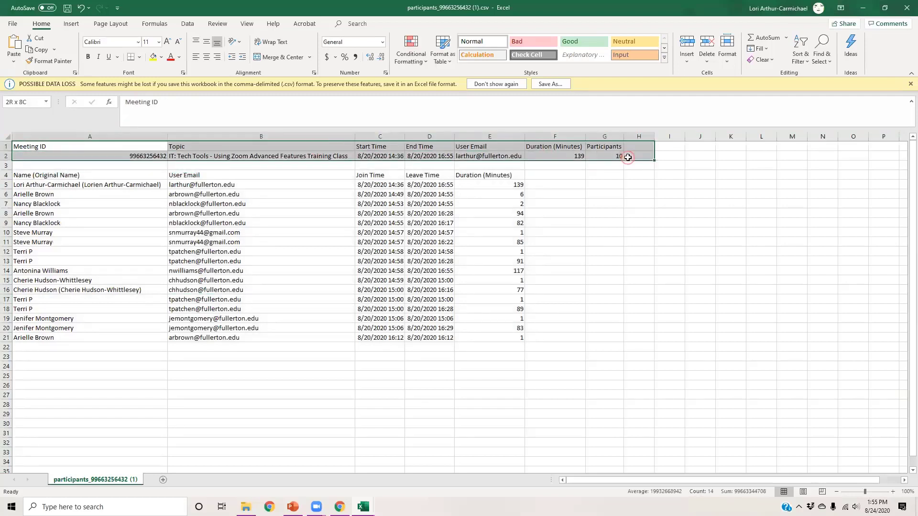
pyautogui.click(307, 341)
pyautogui.click(61, 187)
pyautogui.keyDown('shift'); pyautogui.click(60, 325); pyautogui.keyUp('shift')
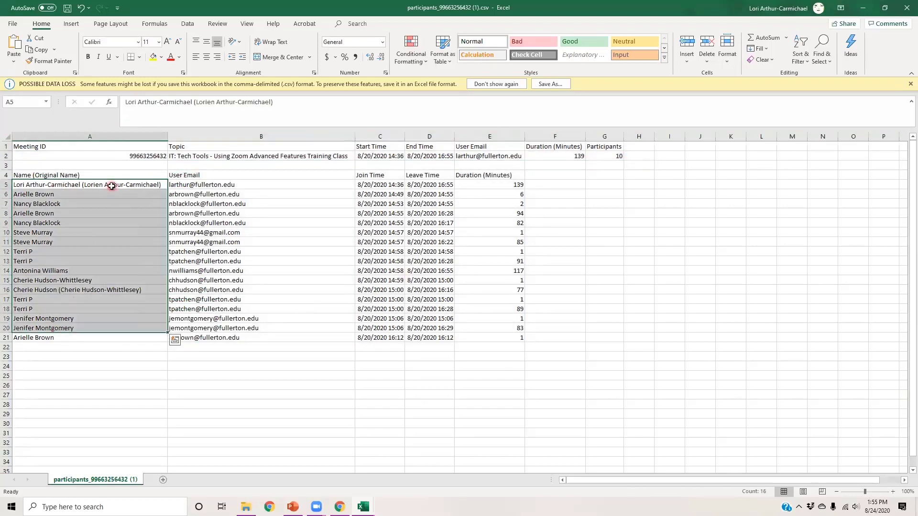
pyautogui.click(112, 186)
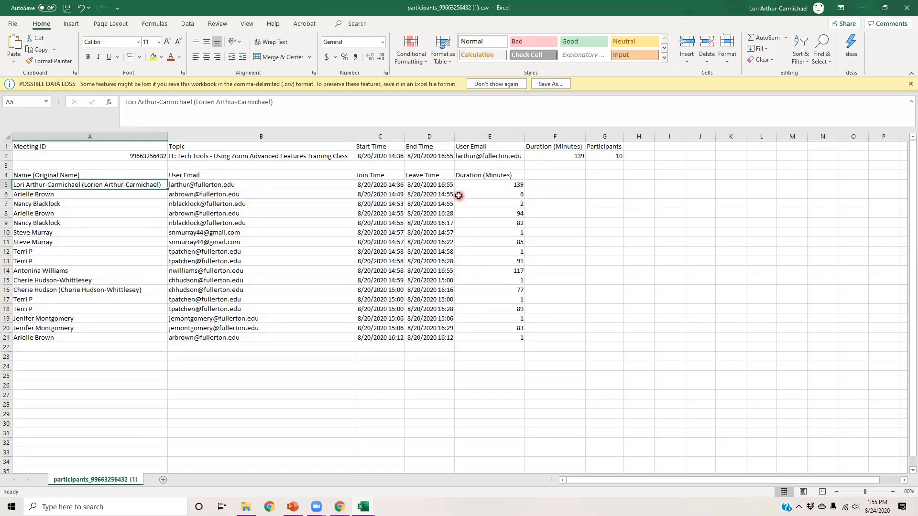
pyautogui.click(8, 185)
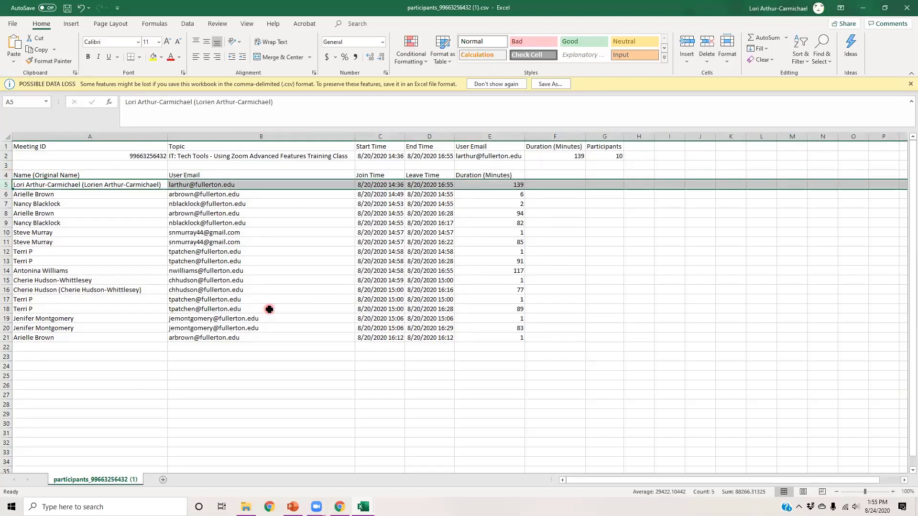
pyautogui.click(62, 219)
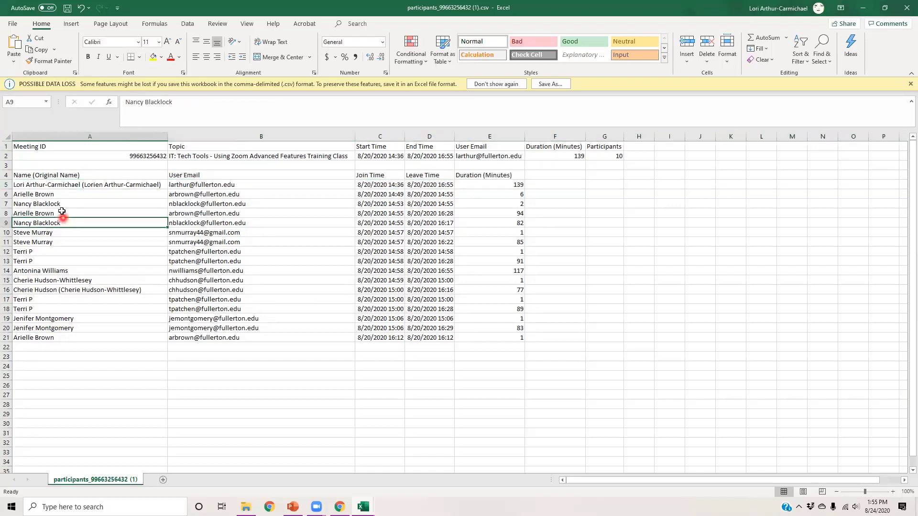
pyautogui.moveTo(35, 176); pyautogui.dragTo(505, 339)
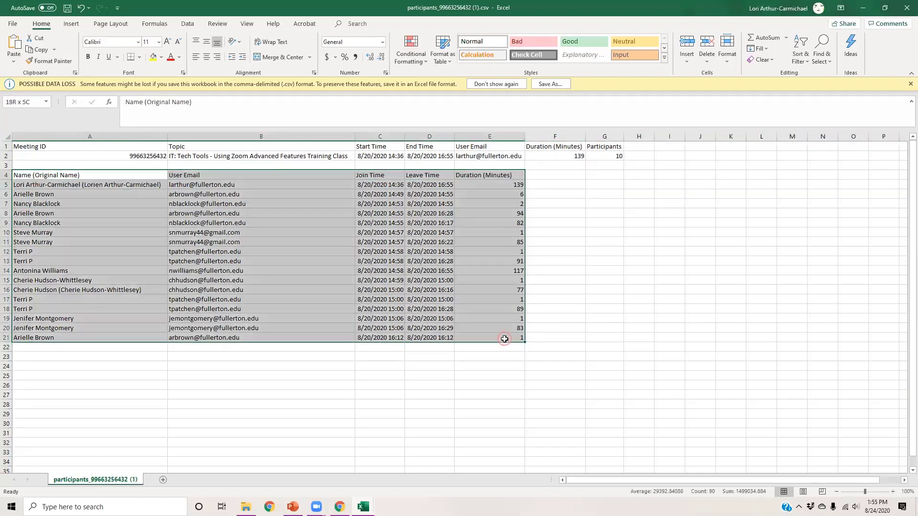
pyautogui.click(336, 394)
# Examine the User Email column, comparing the gmail.com addresses in rows 10 and 11 with the fullerton.edu addresses
pyautogui.moveTo(225, 181); pyautogui.dragTo(224, 349)
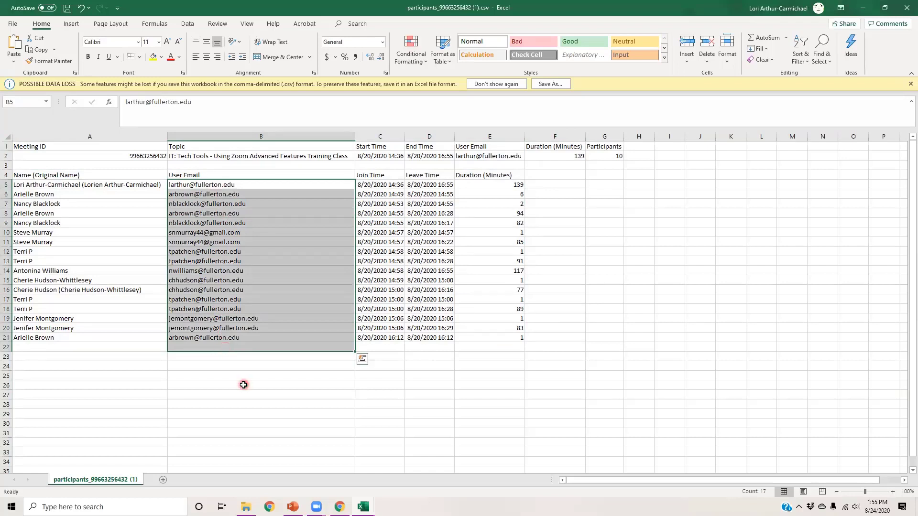
pyautogui.click(242, 384)
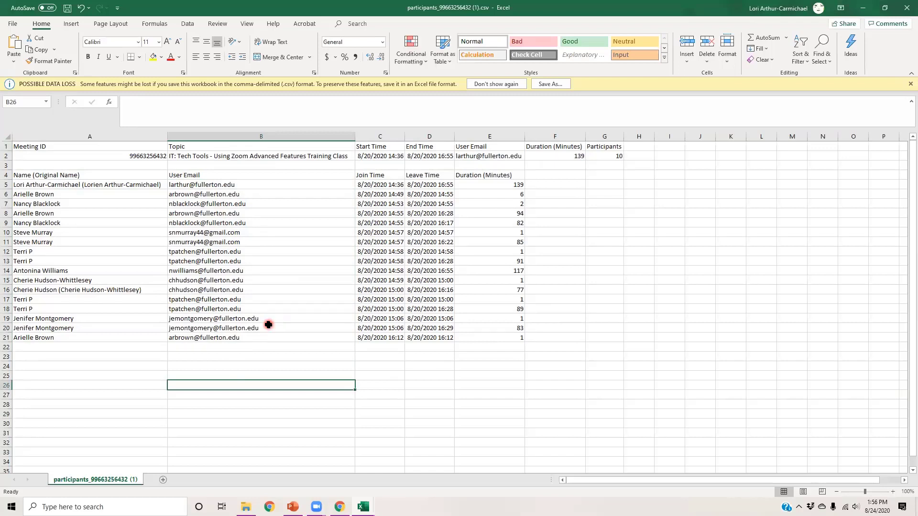
pyautogui.moveTo(229, 233); pyautogui.dragTo(229, 243)
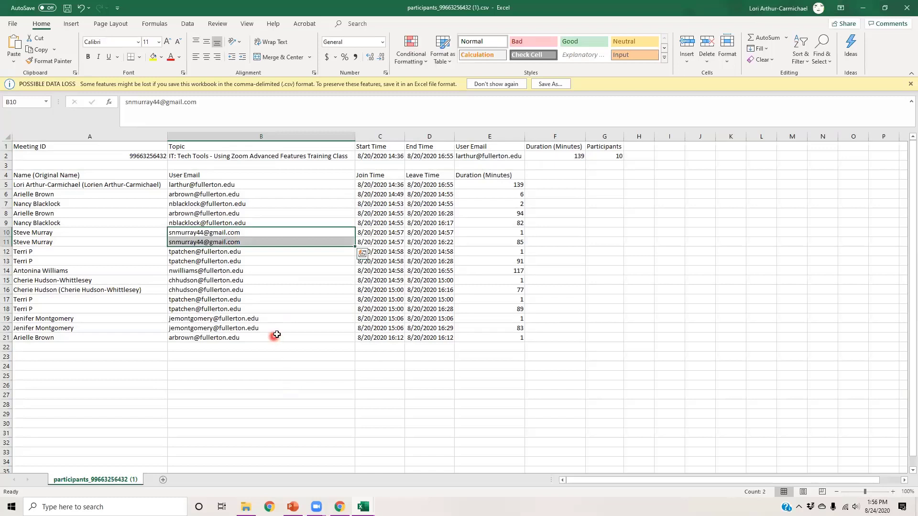
pyautogui.click(280, 330)
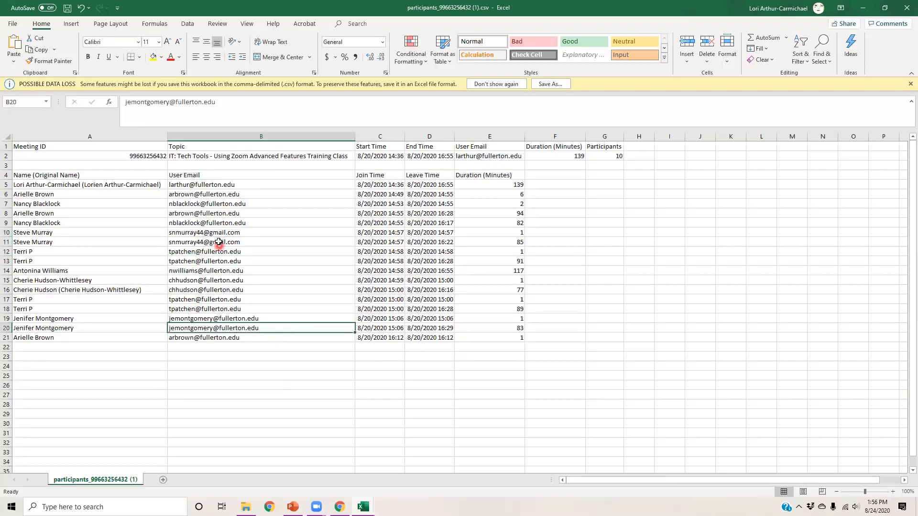
pyautogui.moveTo(217, 233); pyautogui.dragTo(217, 243)
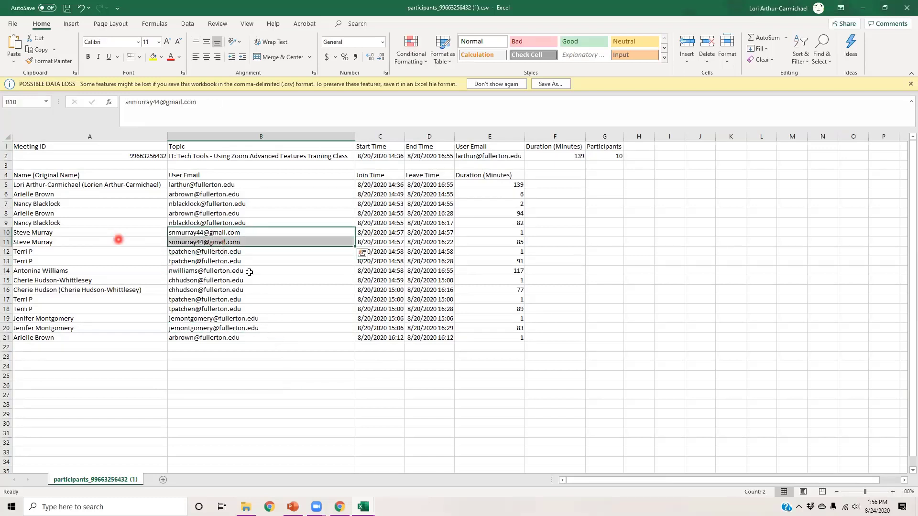
pyautogui.click(253, 288)
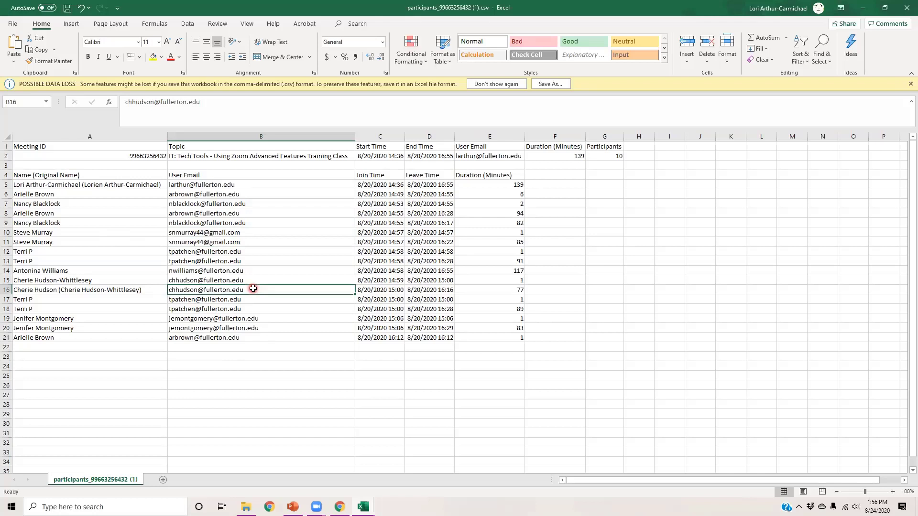
pyautogui.moveTo(234, 234); pyautogui.dragTo(234, 243)
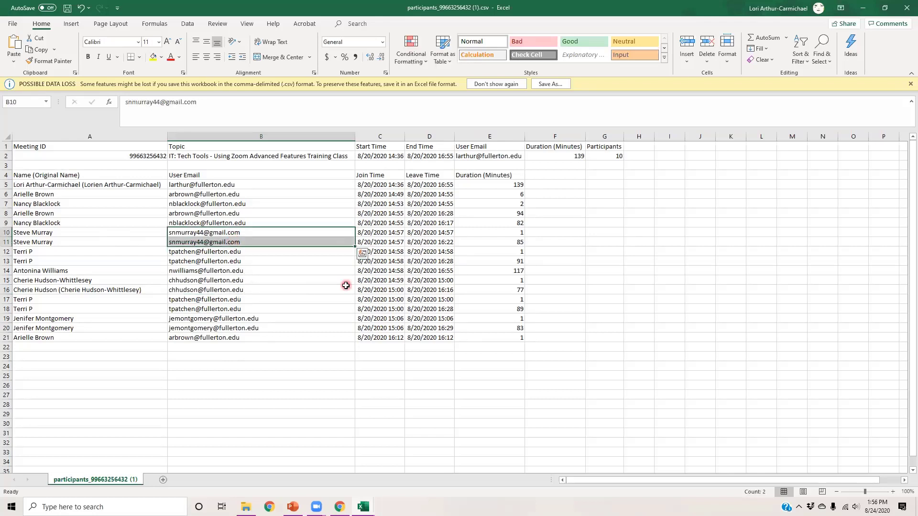
pyautogui.click(264, 298)
pyautogui.click(196, 233)
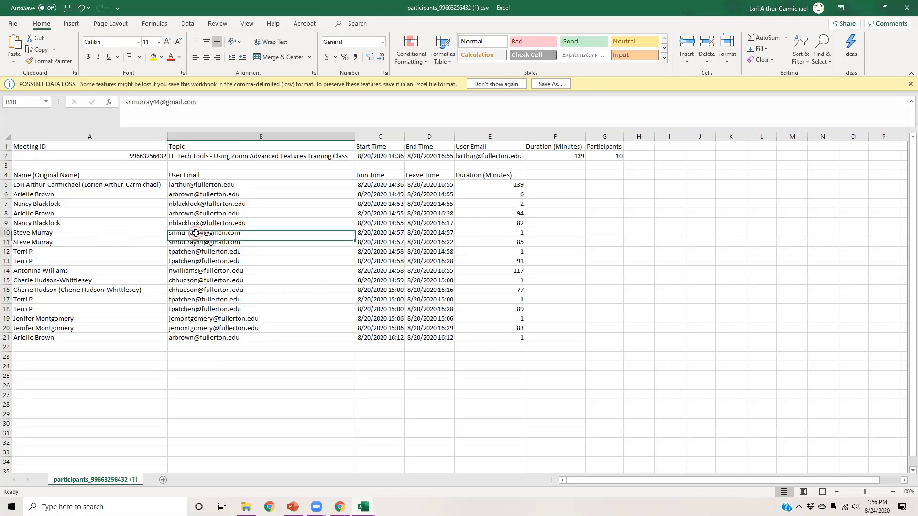
pyautogui.moveTo(196, 233); pyautogui.dragTo(196, 242)
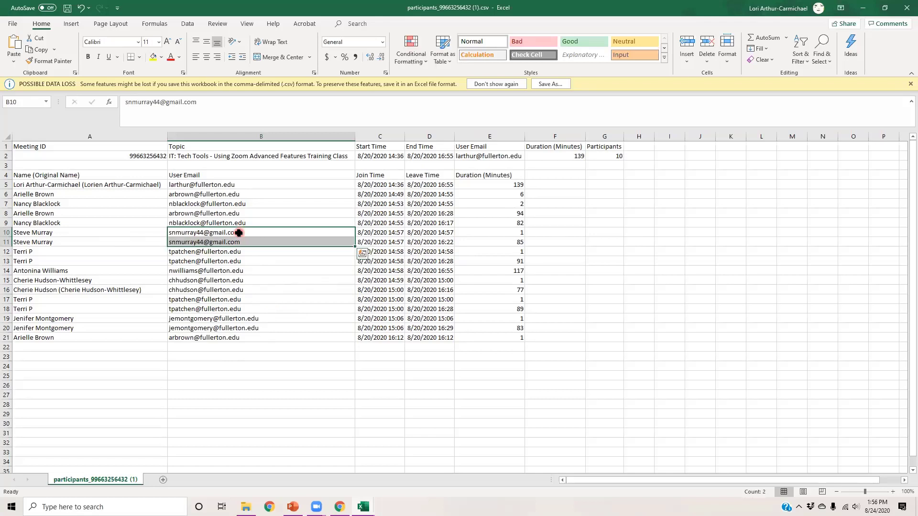
pyautogui.click(238, 300)
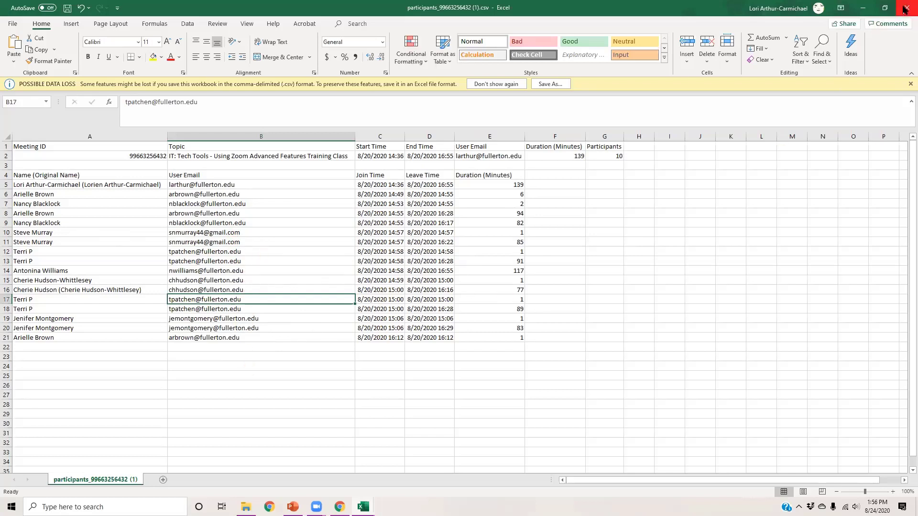
# Minimize the participants and poll report workbooks, and close the Meeting Participants window in the Zoom usage report
pyautogui.click(869, 10)
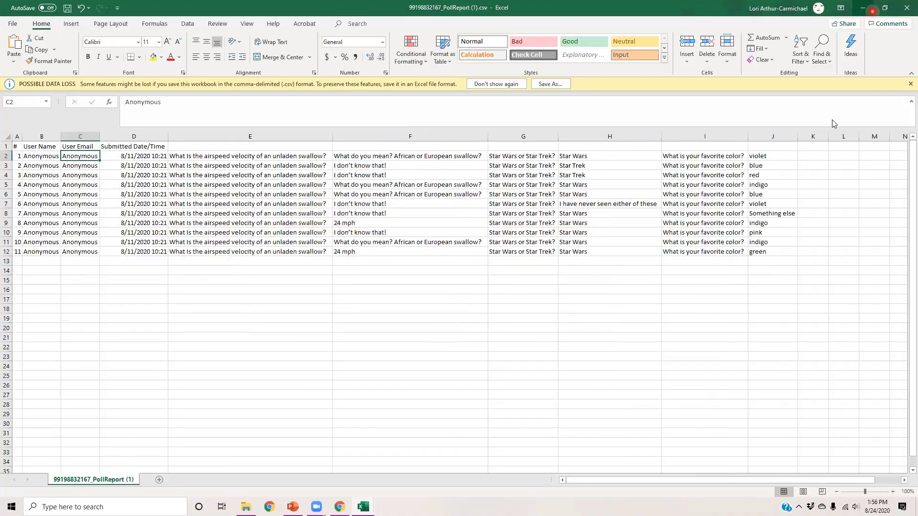
pyautogui.click(869, 10)
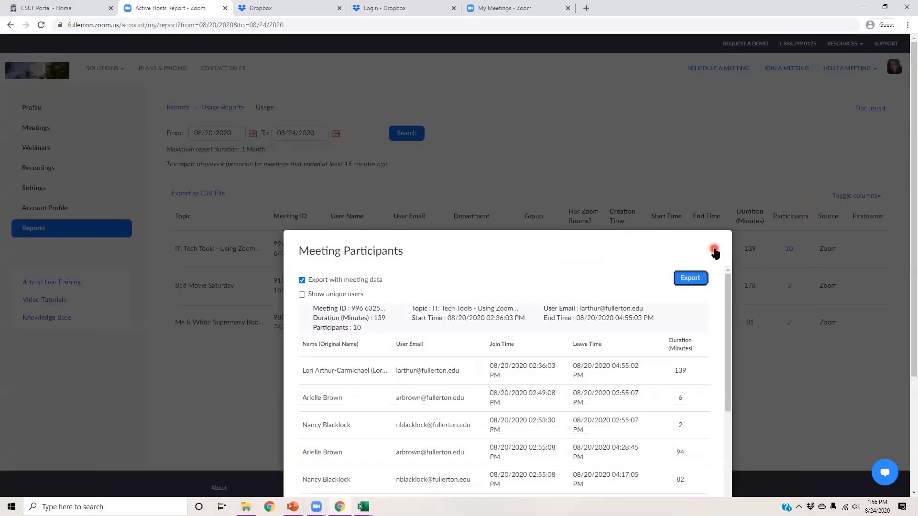
pyautogui.click(714, 251)
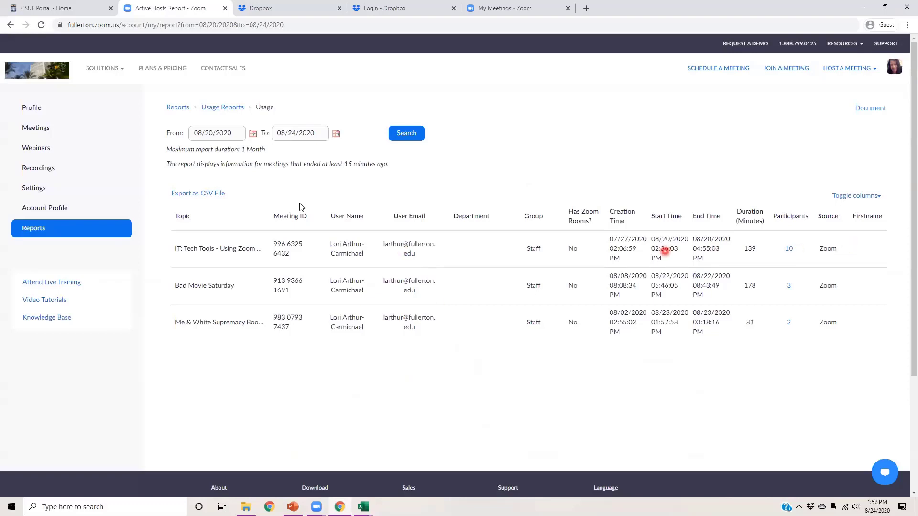
# Highlight the note about meetings that ended at least 15 minutes ago, including its time phrase, and clear the selection
pyautogui.moveTo(390, 164); pyautogui.dragTo(170, 164)
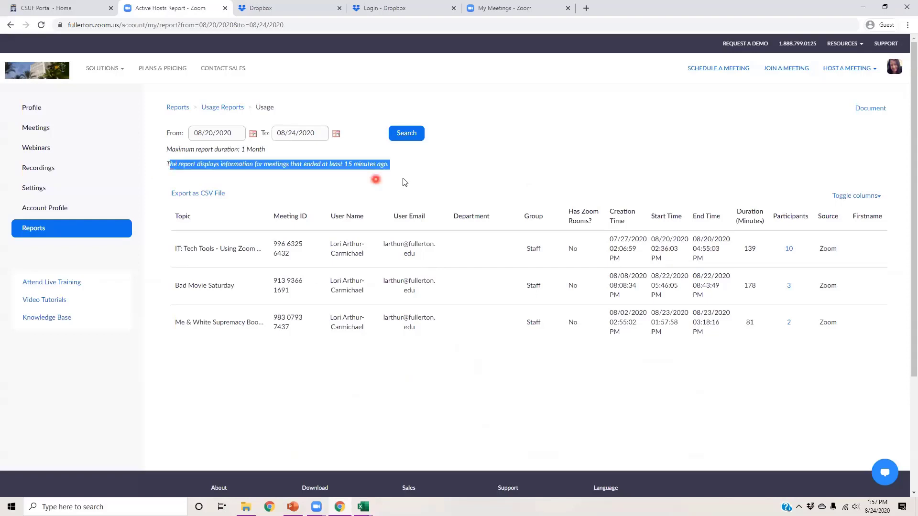
pyautogui.click(435, 170)
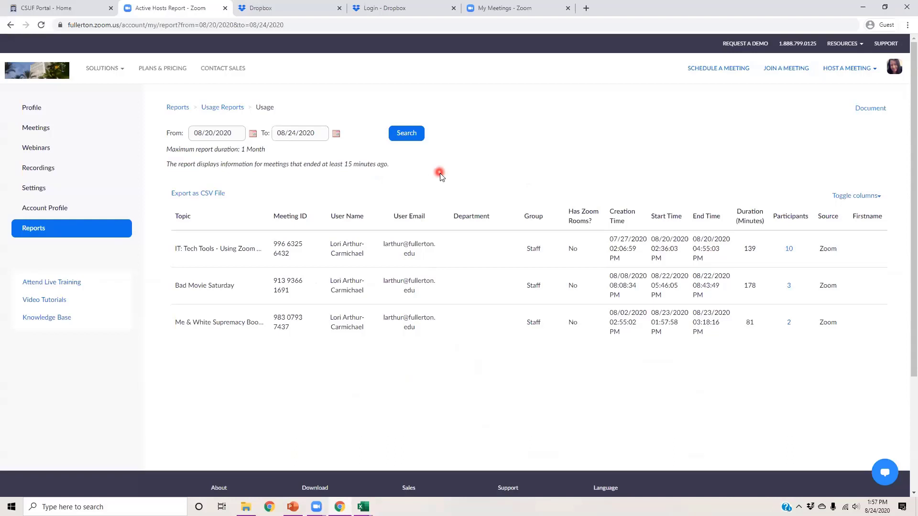
pyautogui.doubleClick(349, 164)
pyautogui.moveTo(390, 168); pyautogui.dragTo(389, 168)
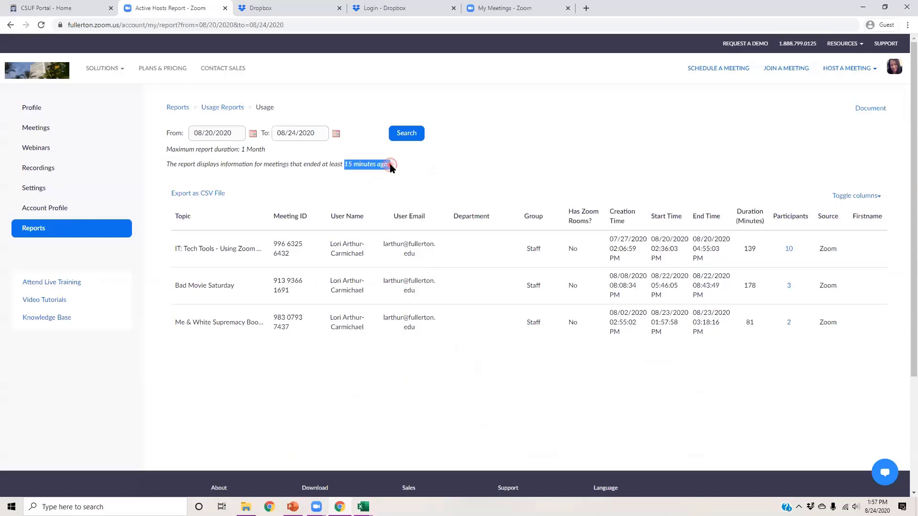
pyautogui.click(409, 167)
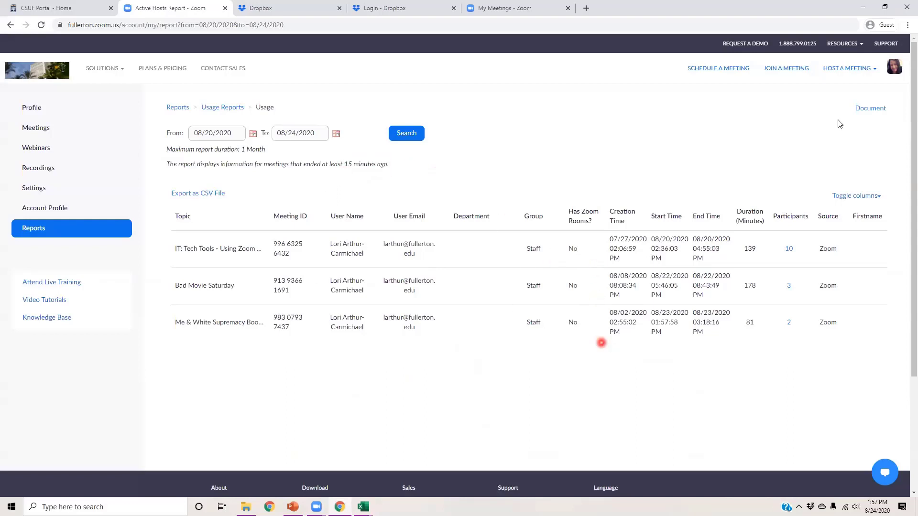
# Minimize the browser, switch to the ZoomAdvancedFeaturesTraining.pptx presentation in PowerPoint and show the "Taking Attendance in Zoom" slide
pyautogui.click(862, 8)
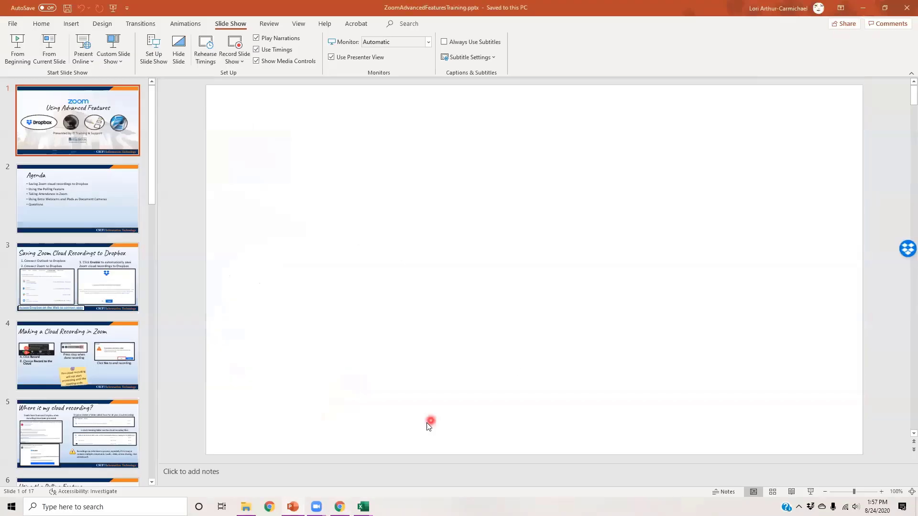
pyautogui.click(293, 507)
pyautogui.click(293, 508)
pyautogui.scroll(-8, 60, 330)
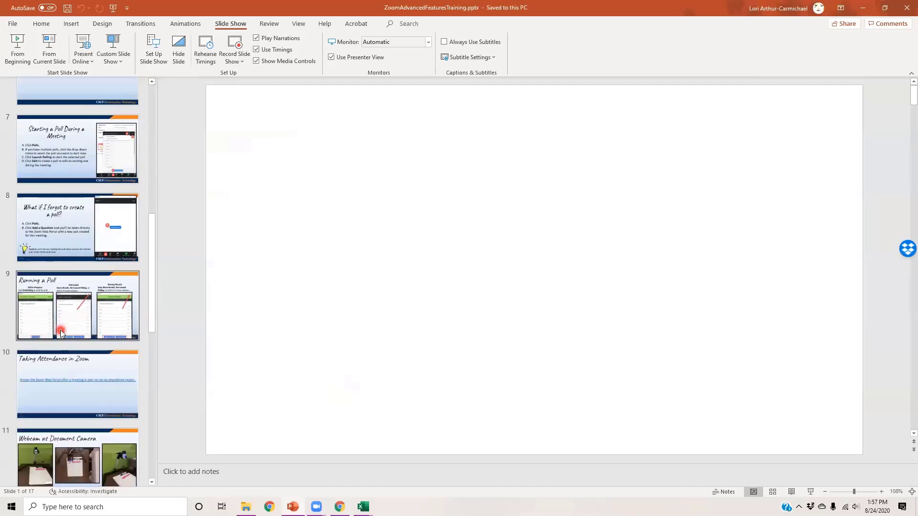
pyautogui.click(60, 204)
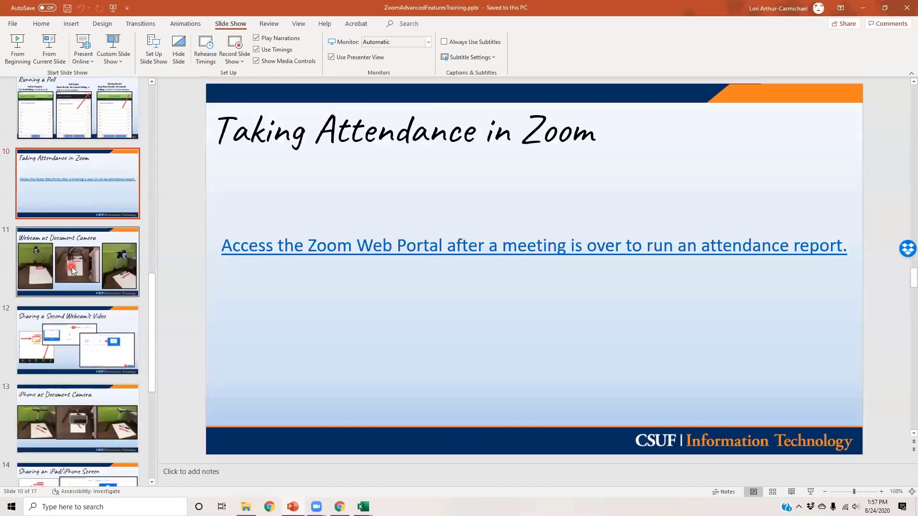